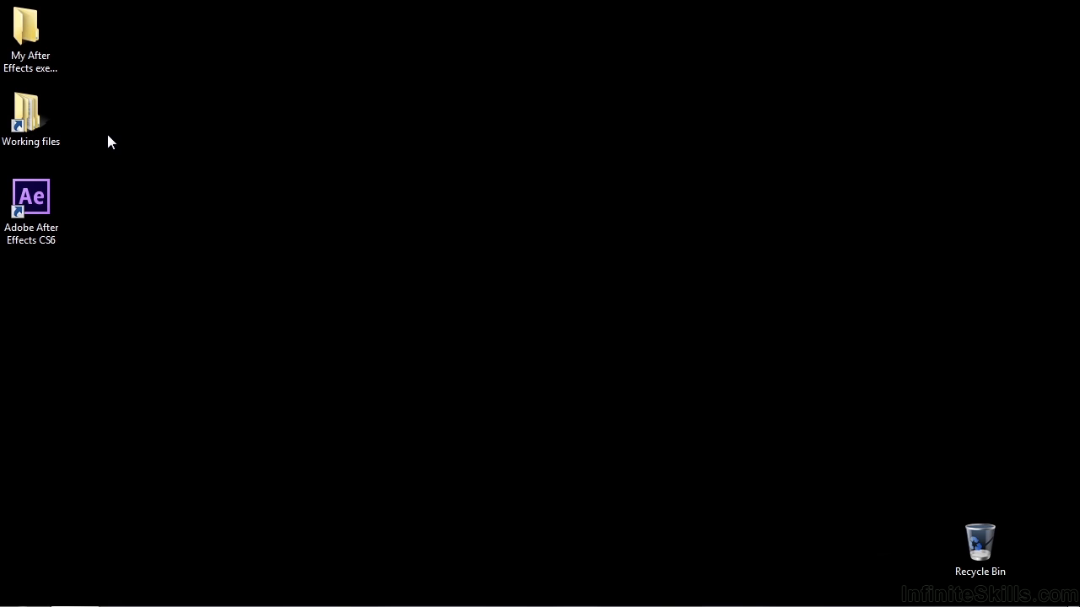
Open 1601-tracking-motion.aep from Working files > After Effects projects in After Effects
double_click(25, 118)
double_click(393, 123)
scroll(432, 472, "down", 9)
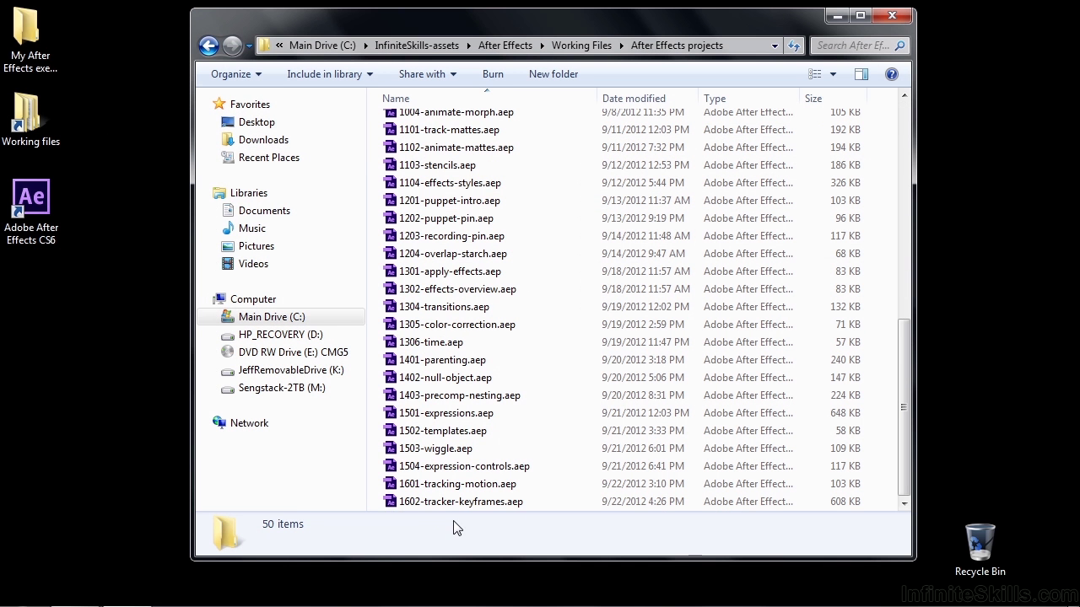
double_click(428, 486)
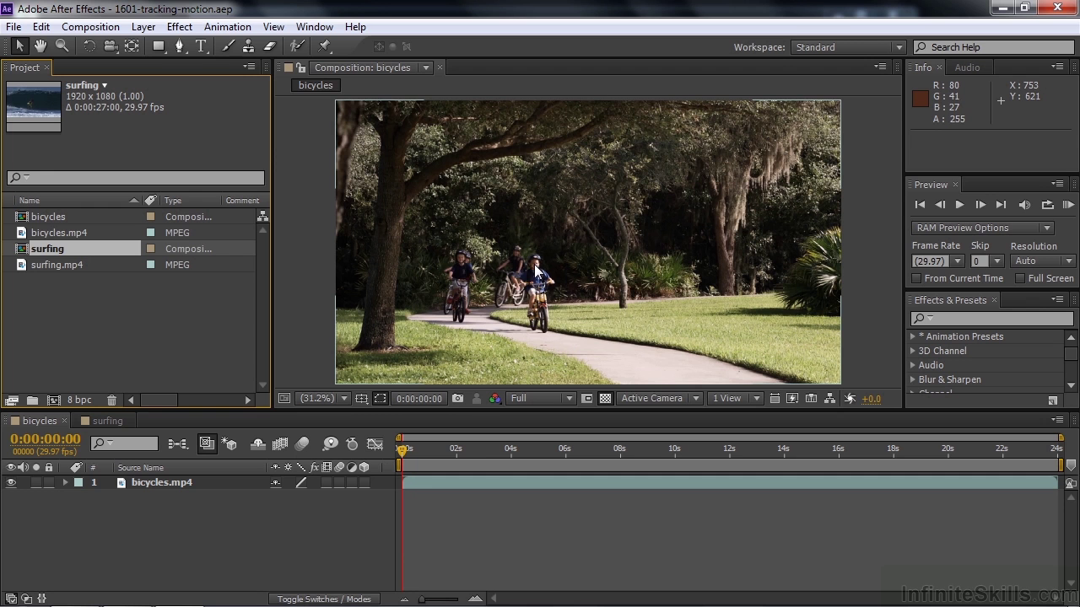
Review the surfing and bicycles compositions, then select the bicycles.mp4 layer for Track in mocha AE
left_click(100, 421)
left_click(35, 421)
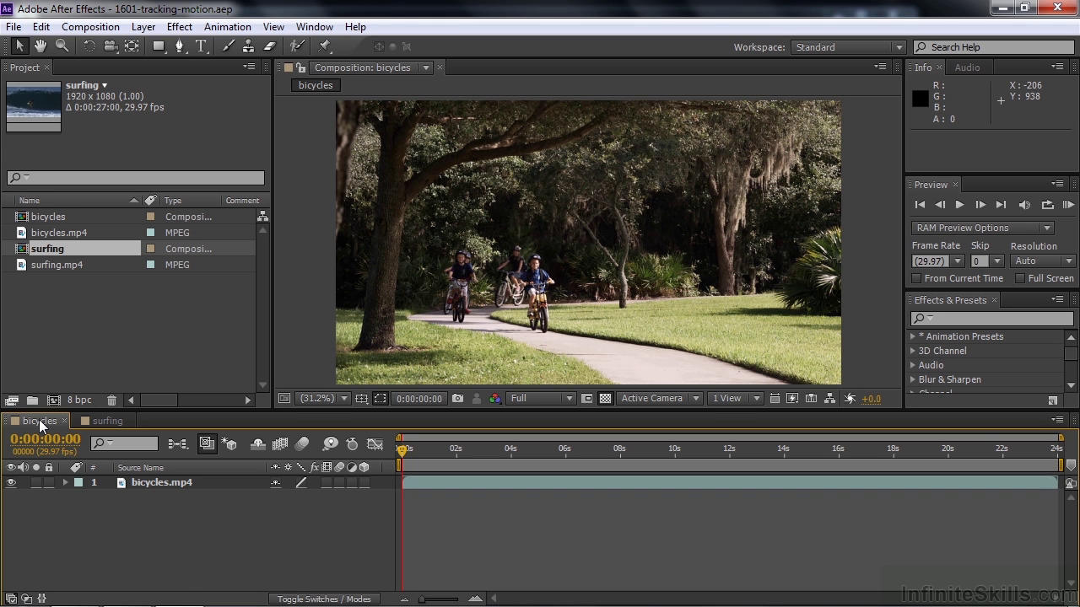
left_click(126, 482)
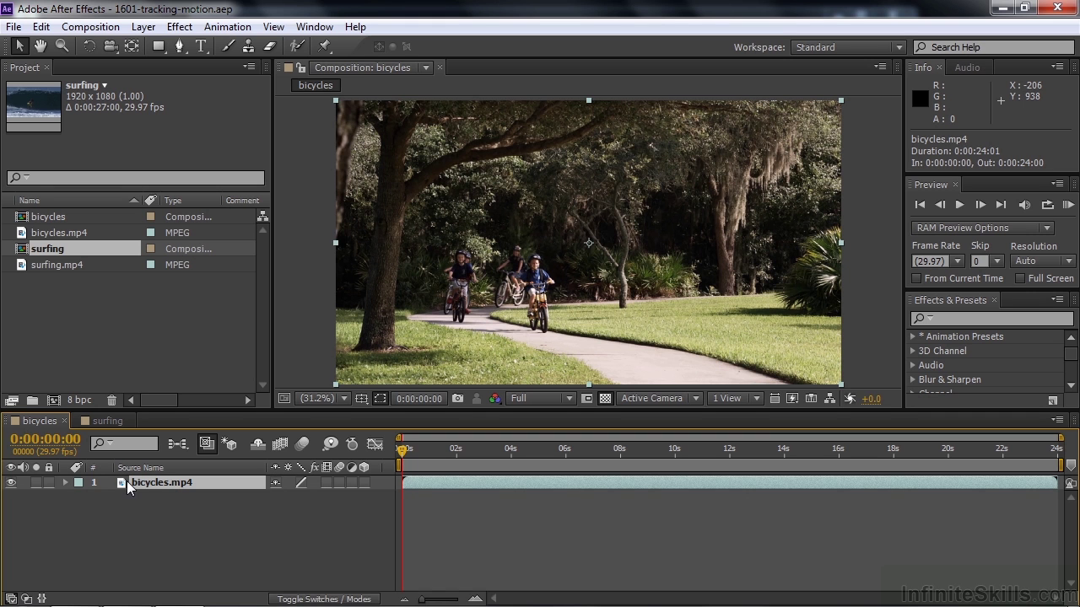
left_click(227, 26)
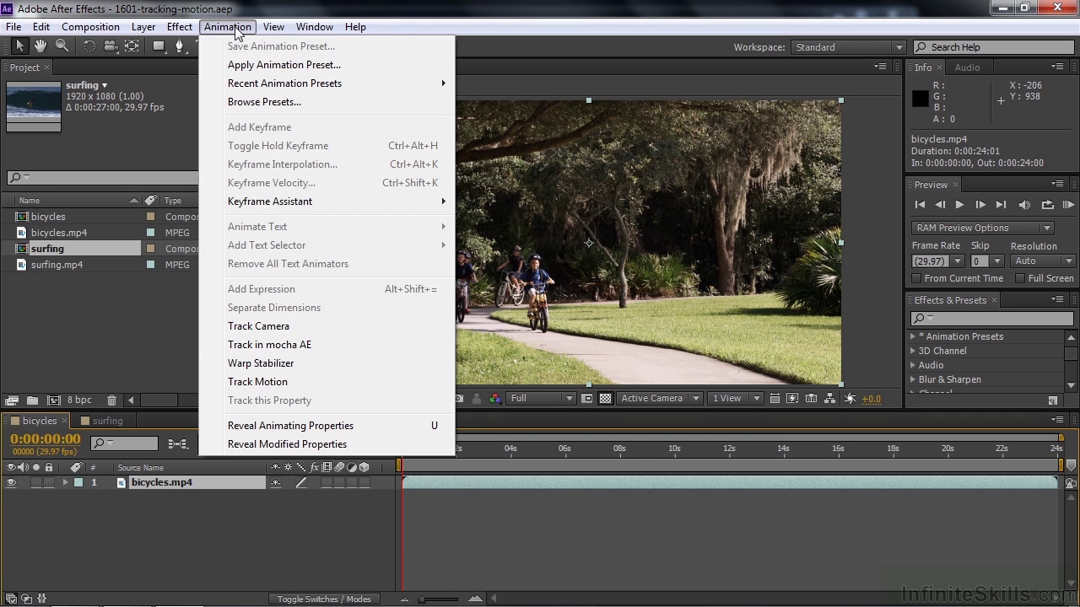
Send bicycles.mp4 to mocha AE and browse mocha's Help menu
left_click(266, 347)
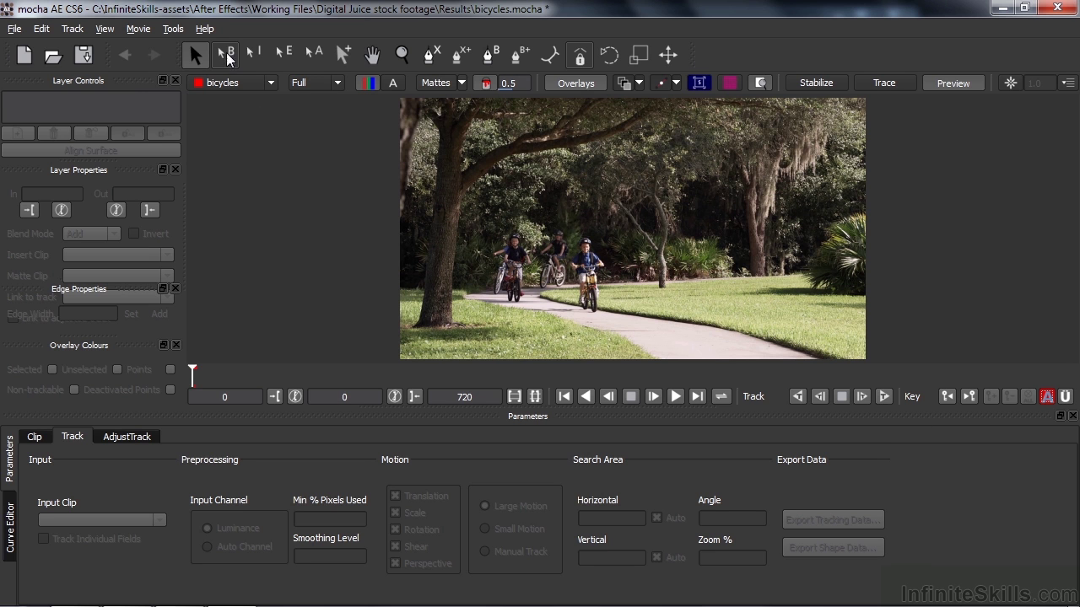
left_click(206, 30)
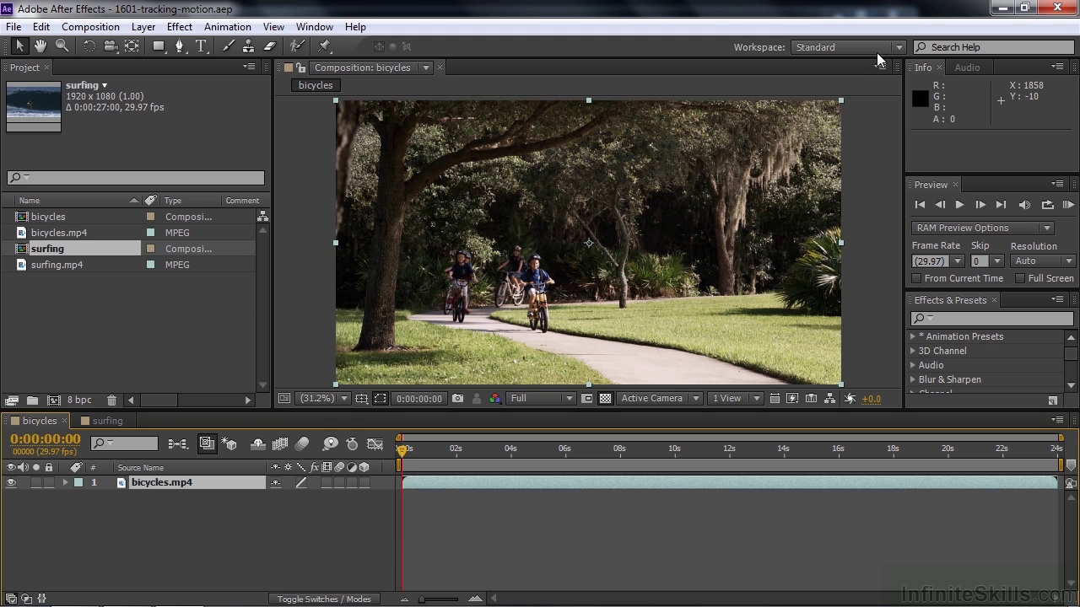
Show the Tracker panel via Window > Tracker, leaving the workspace unchanged
left_click(899, 49)
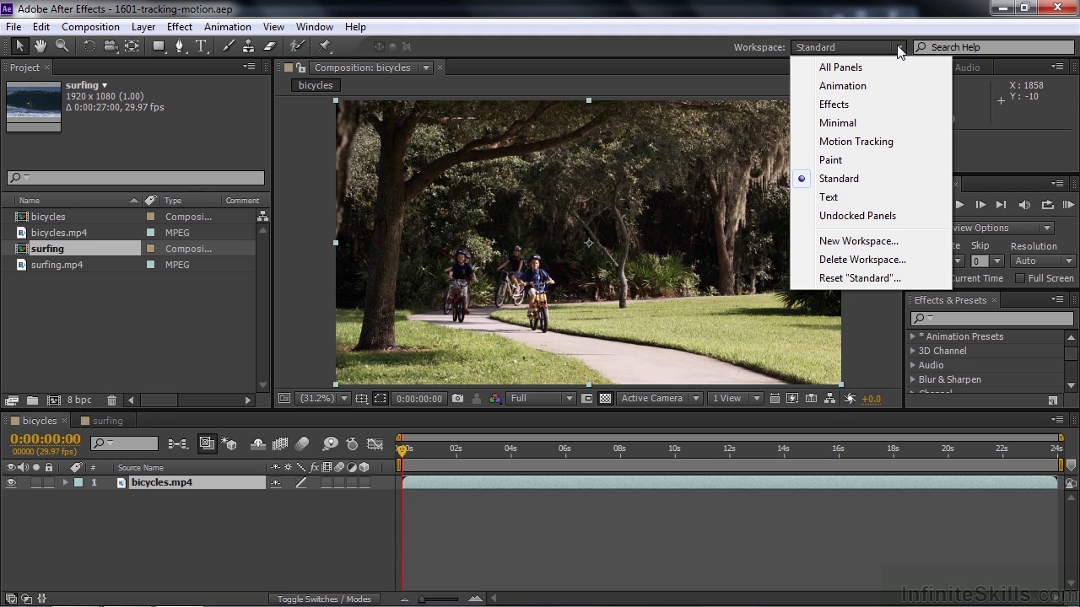
left_click(246, 315)
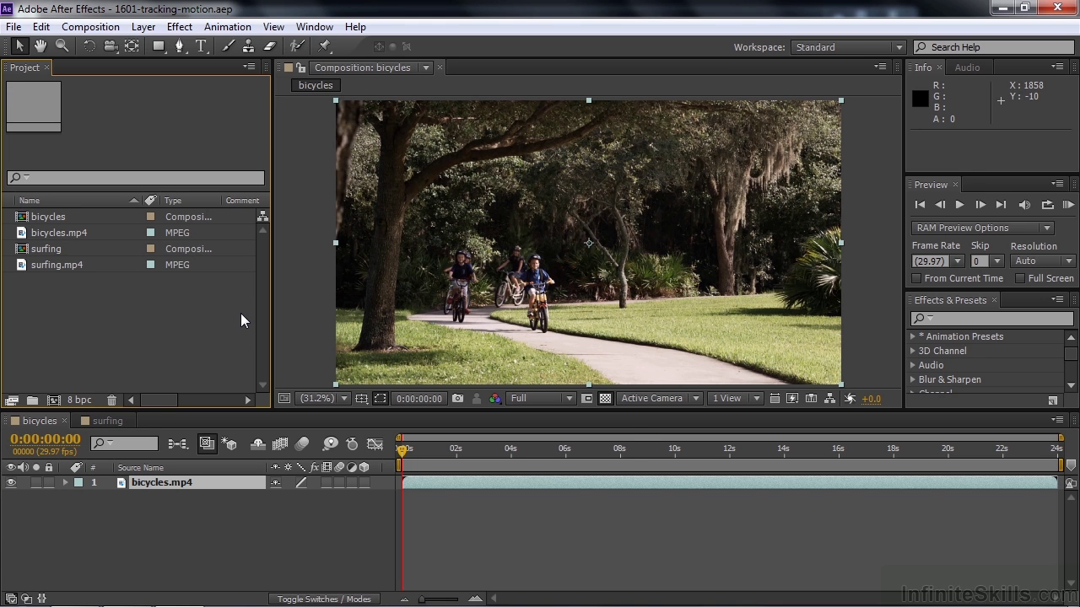
left_click(320, 27)
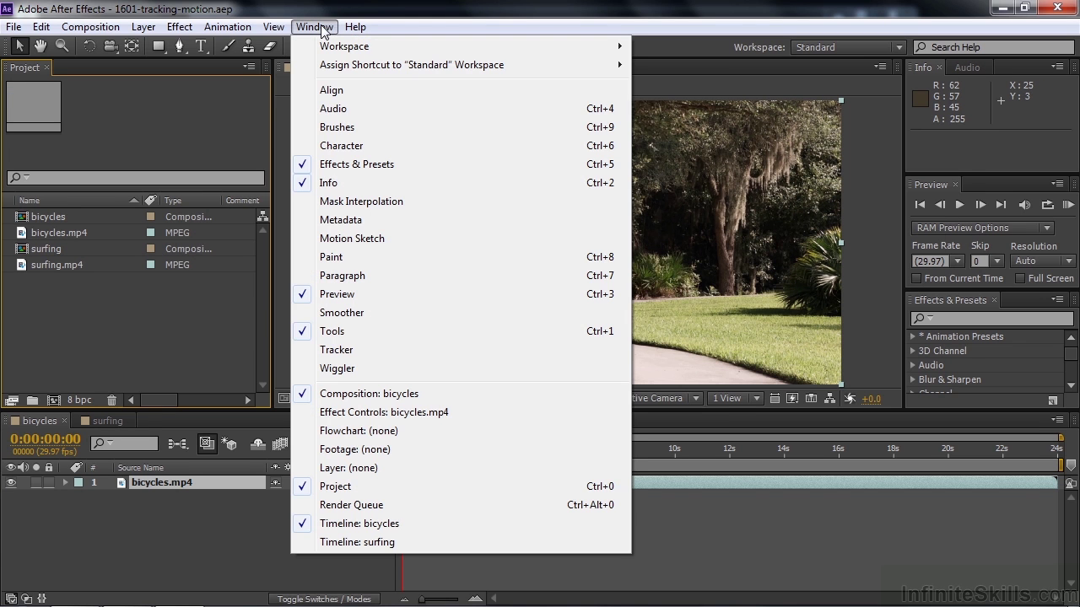
left_click(336, 350)
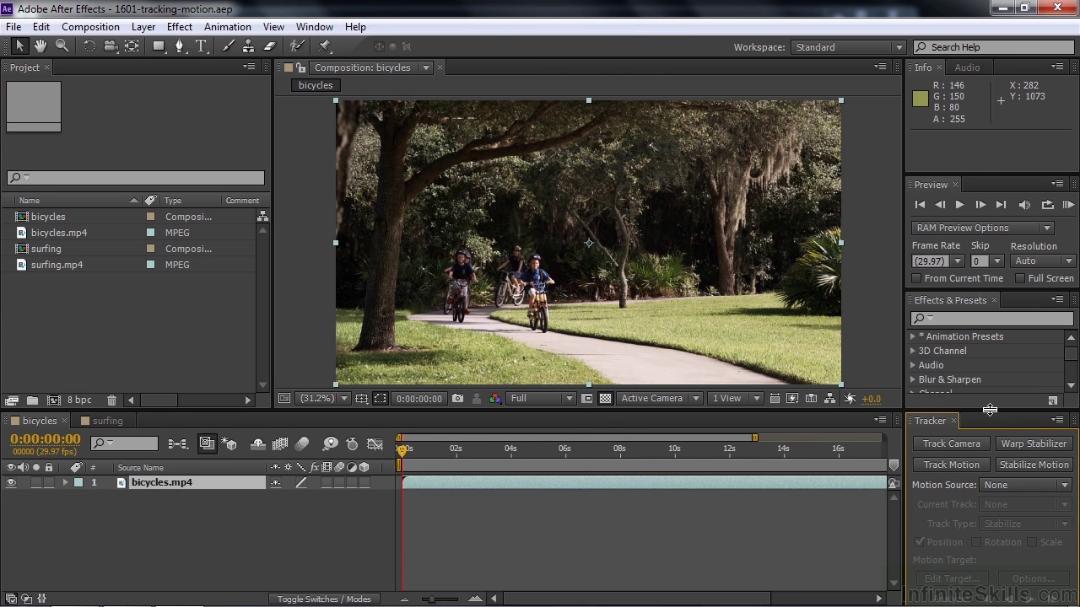
Make the Tracker panel taller and select bicycles.mp4 as the layer to track
left_click_drag(989, 411, 1000, 371)
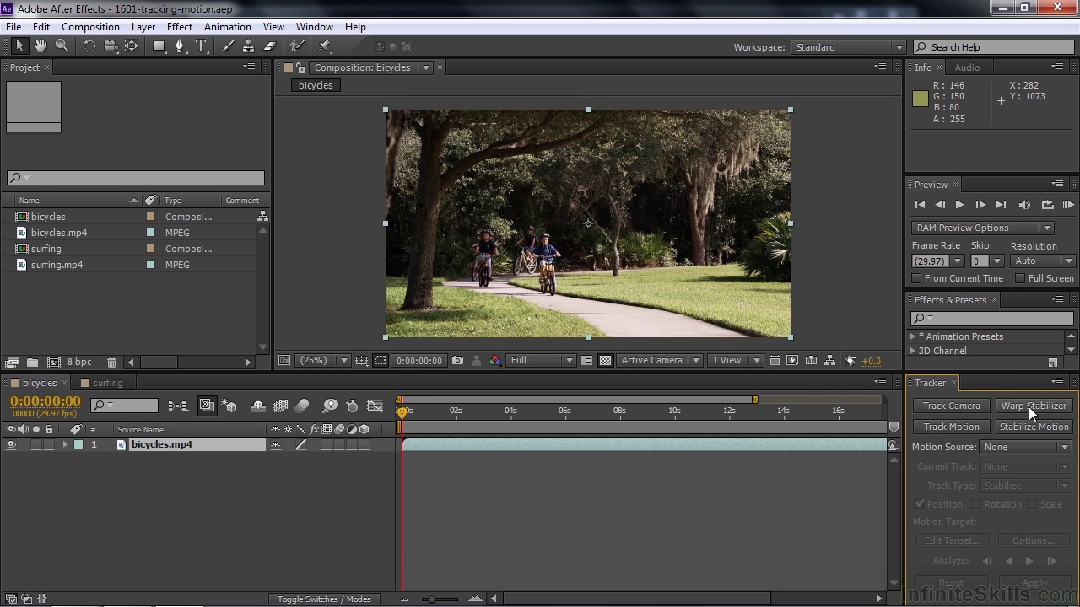
left_click(244, 504)
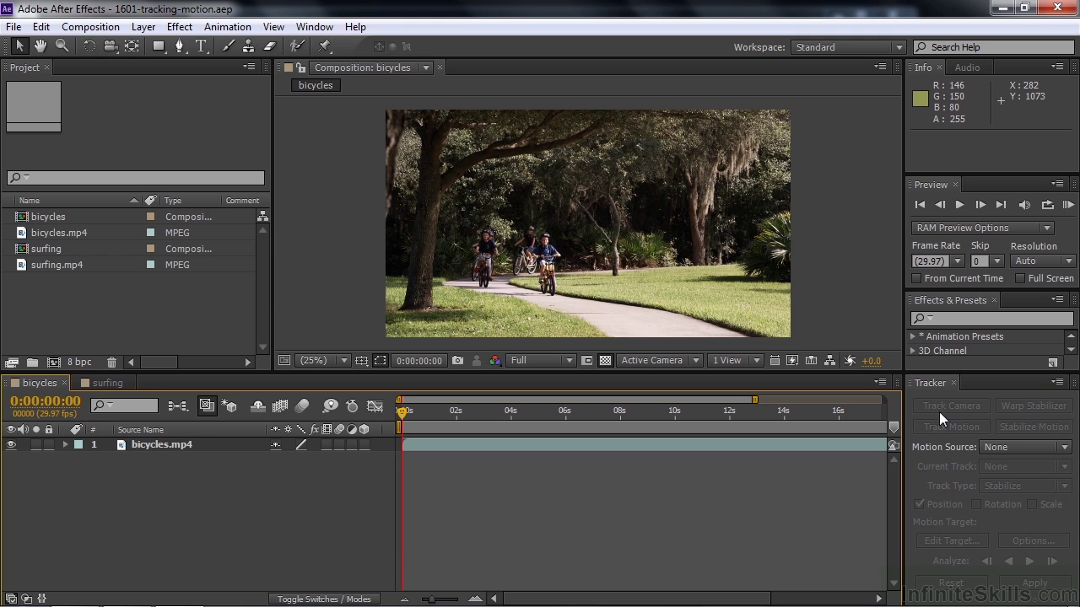
left_click(141, 445)
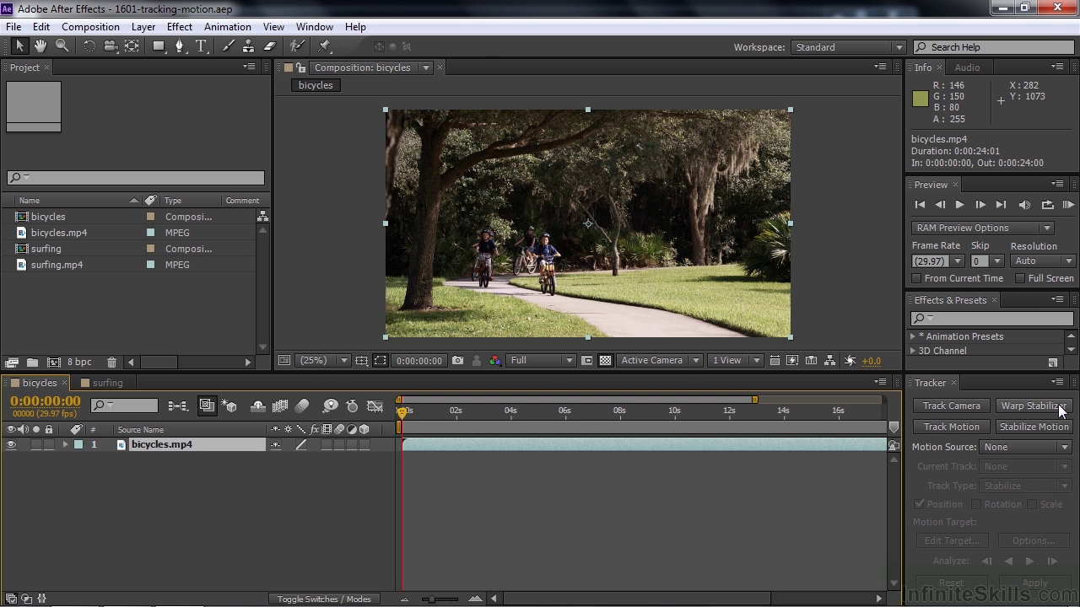
left_click(959, 406)
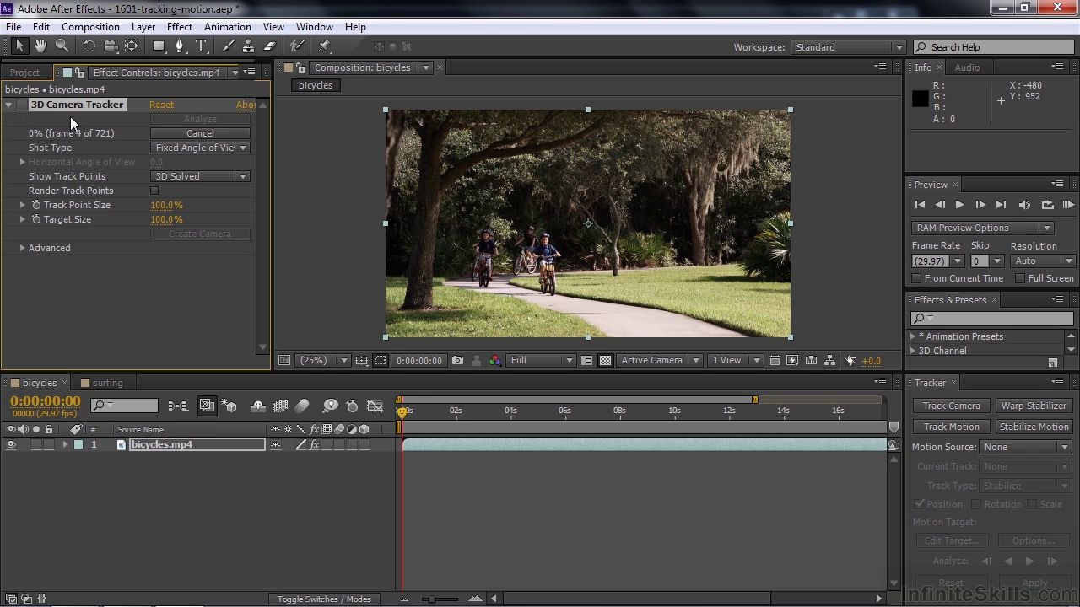
left_click(193, 135)
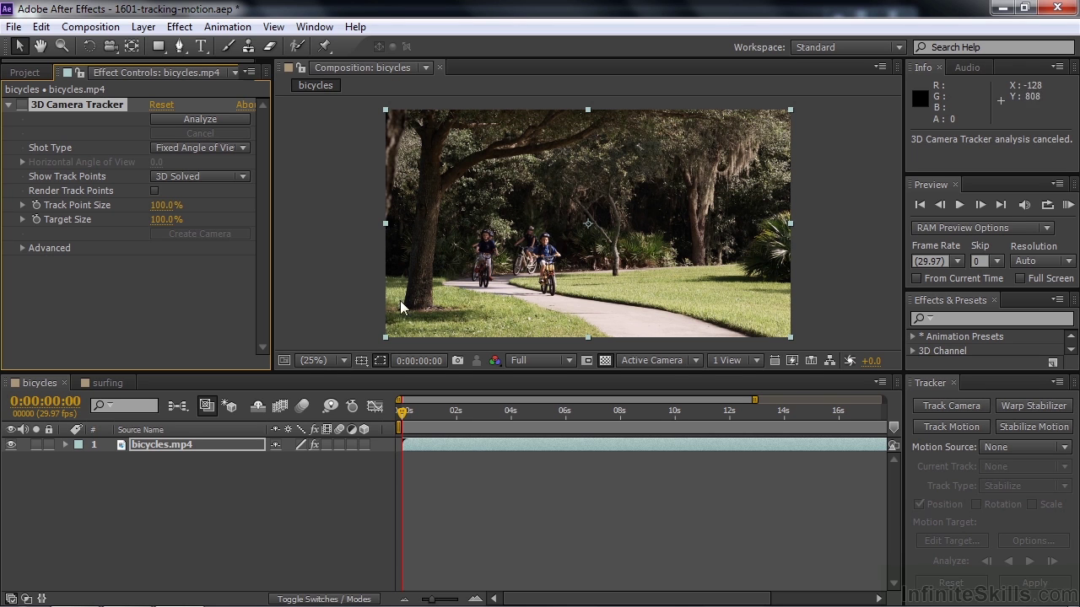
left_click(1022, 410)
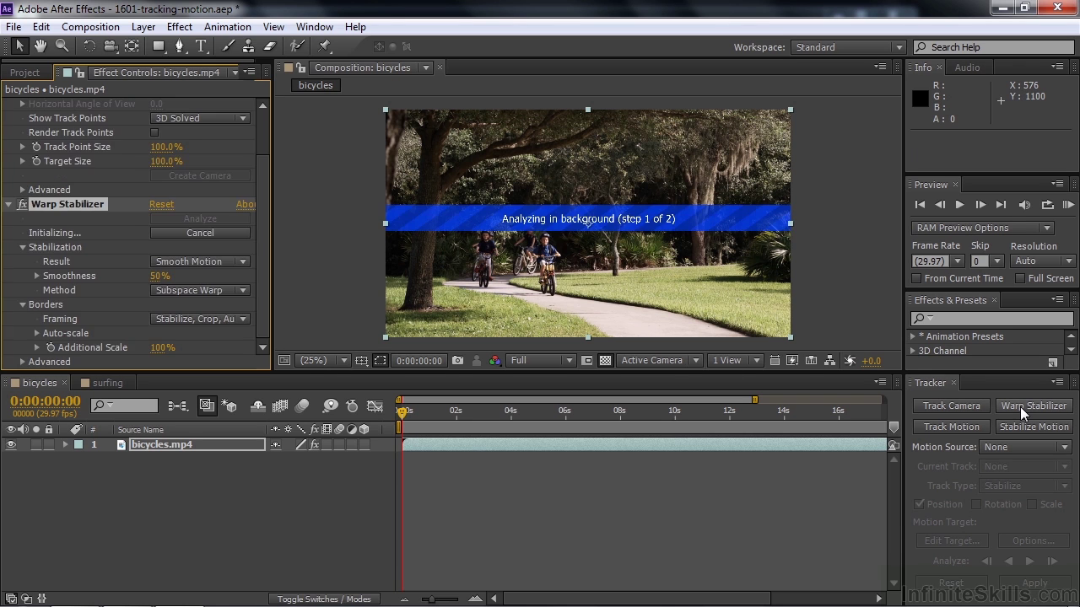
left_click(205, 234)
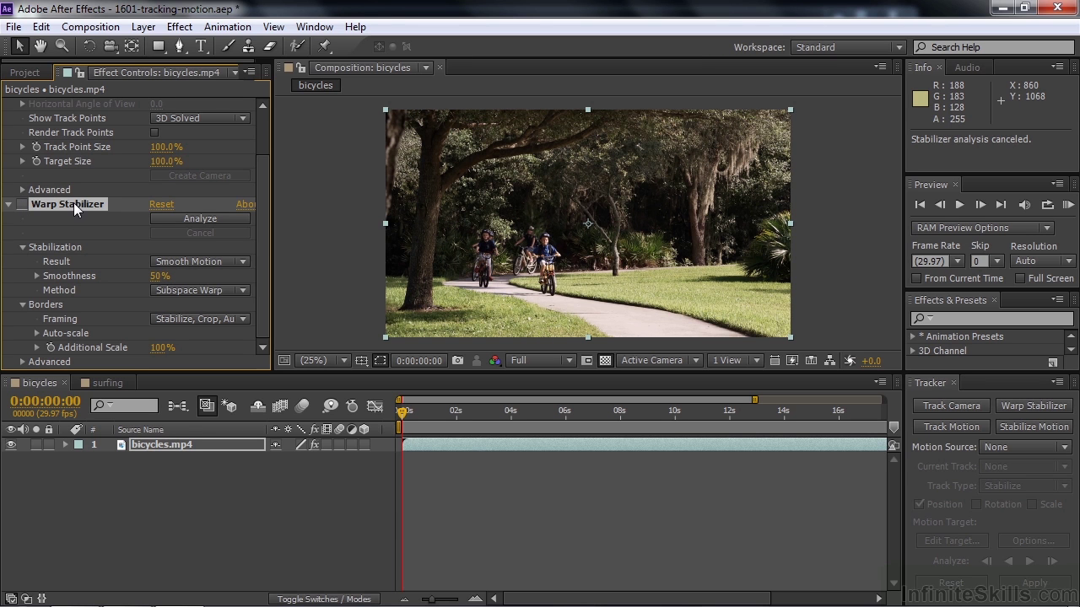
key("Delete")
left_click(59, 105)
key("Delete")
left_click(24, 73)
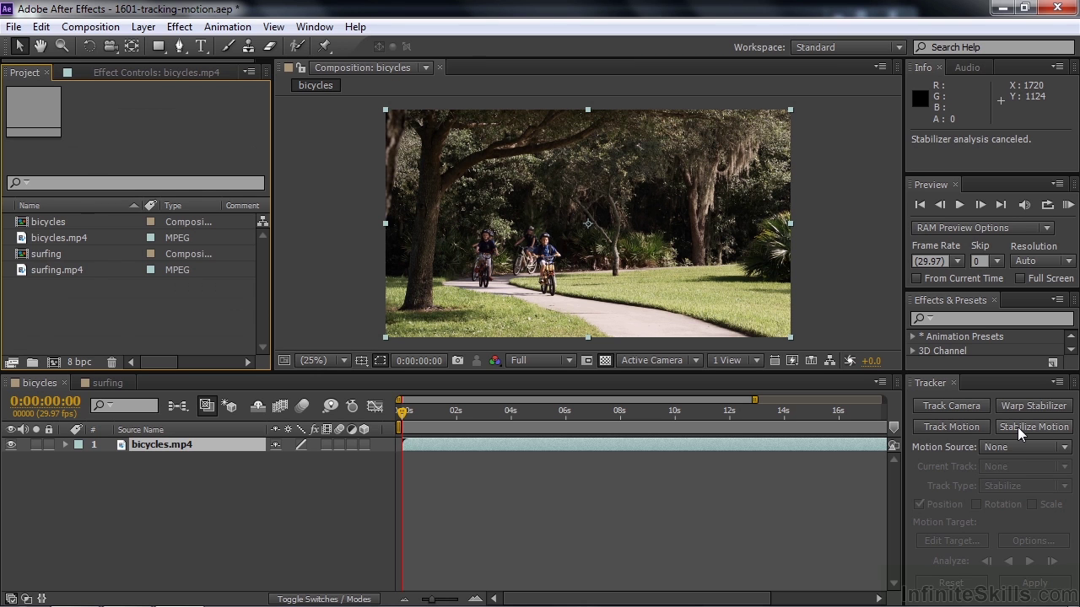
Create Tracker 1 on bicycles.mp4 as a Transform track with Position and Scale enabled
left_click(933, 426)
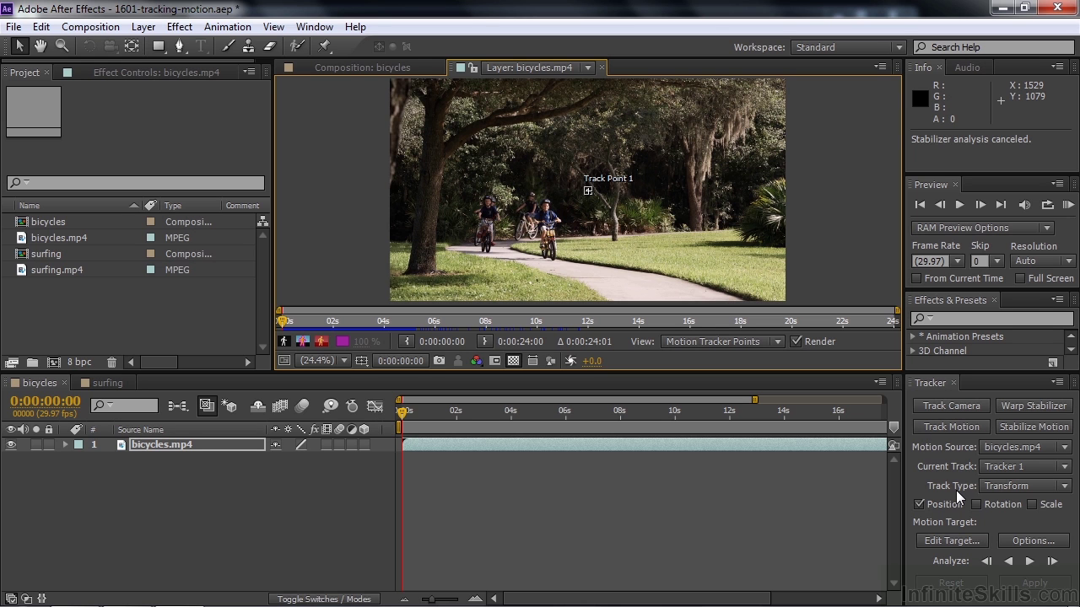
left_click(1064, 487)
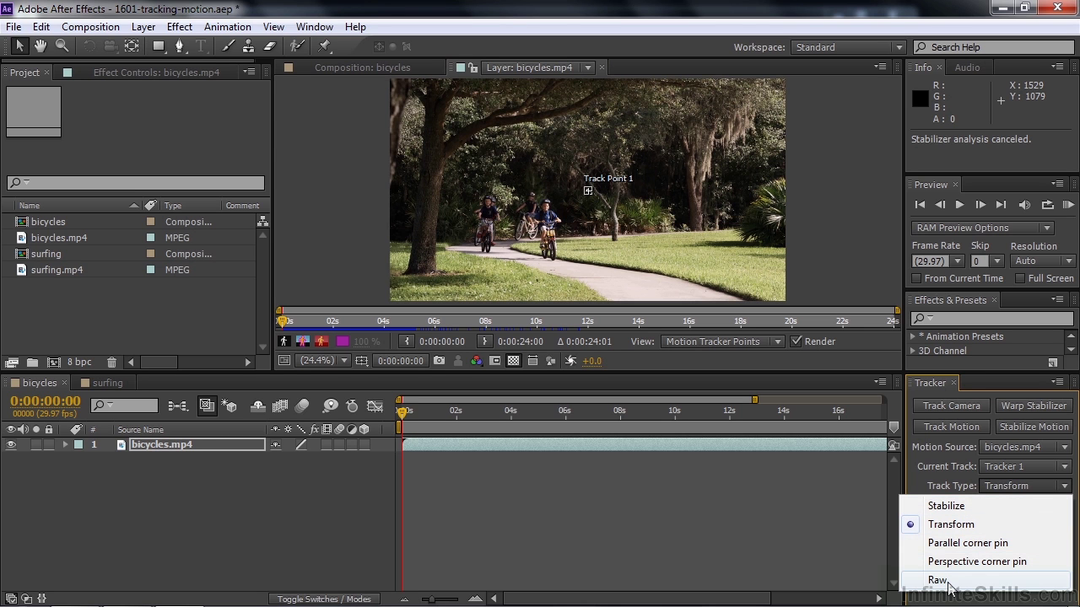
left_click(974, 526)
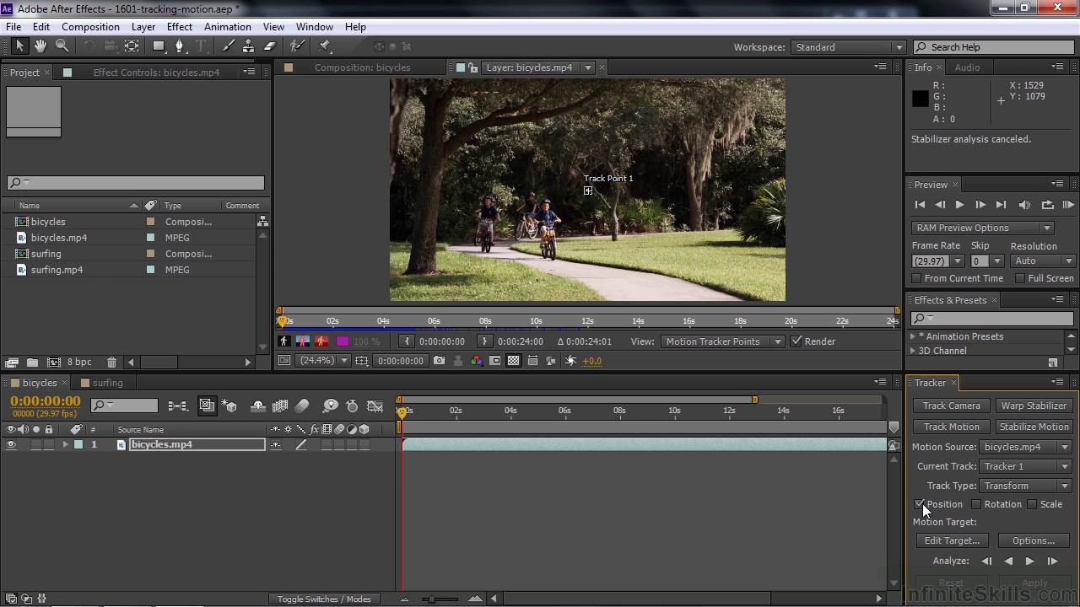
left_click(1032, 504)
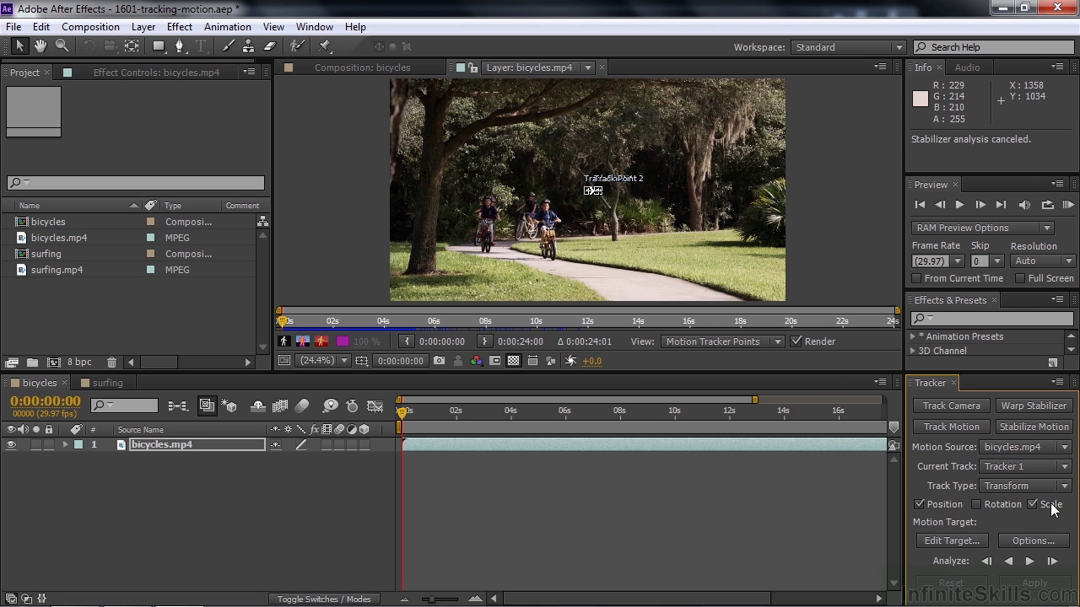
Undo the Scale option and zoom the Layer panel to 100%
key("ctrl+z")
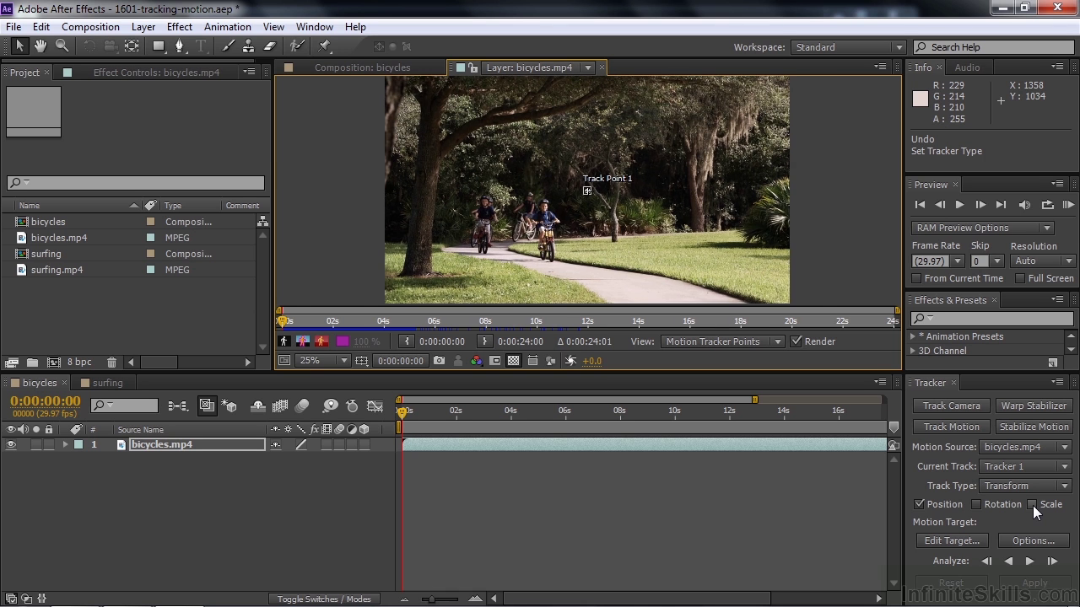
key("period")
key("period")
key("period")
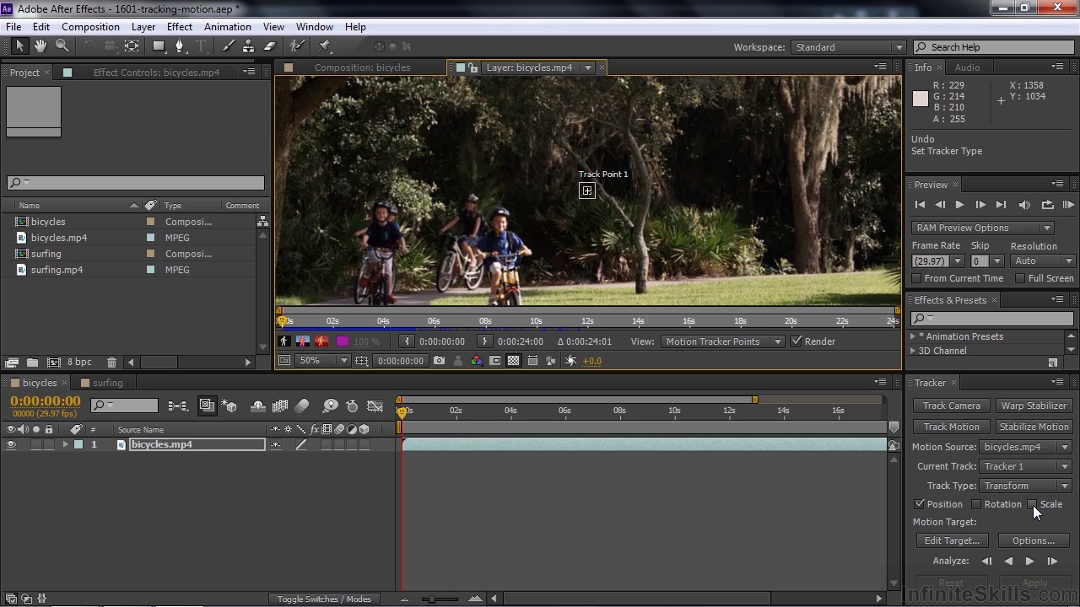
key("period")
key("period")
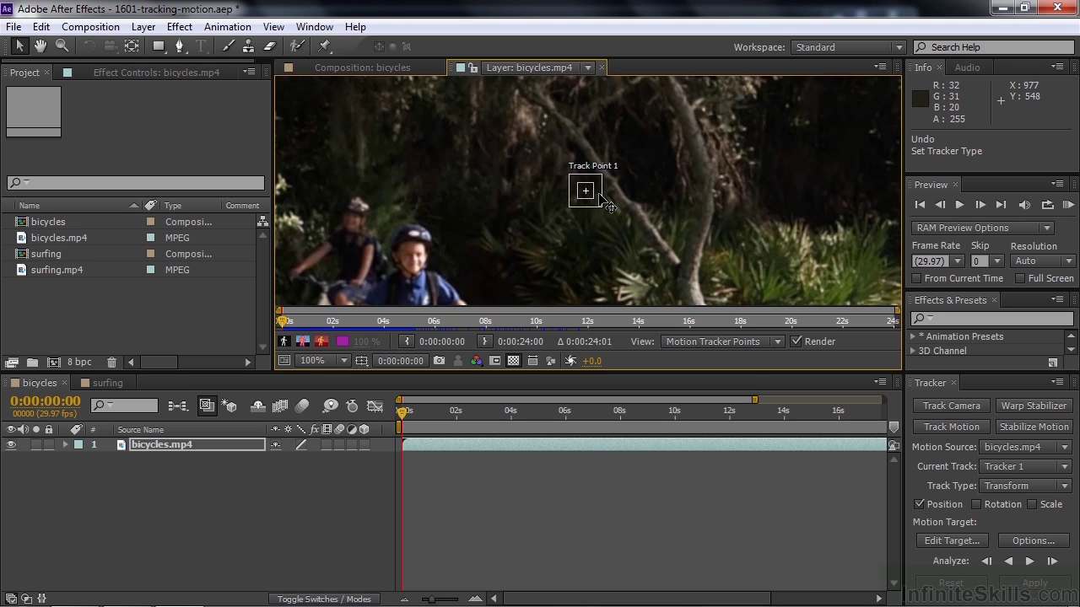
Move Track Point 1 onto the boy's face and widen its search region
left_click_drag(601, 201, 428, 266)
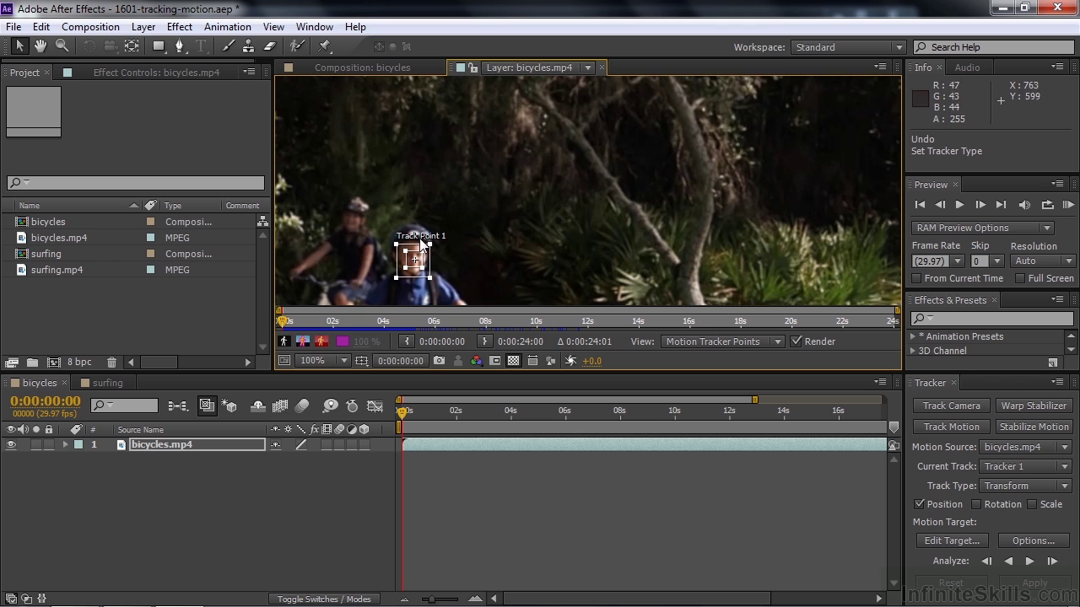
left_click_drag(431, 243, 438, 234)
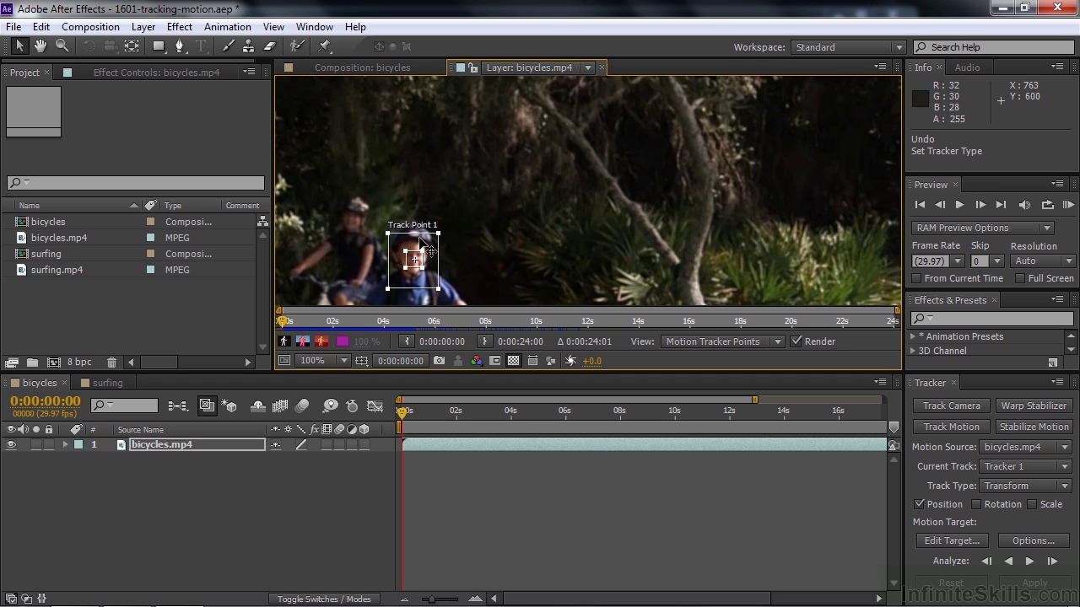
Fit Track Point 1's feature box tightly around the boy's face inside a larger search box
left_click_drag(439, 252, 432, 232)
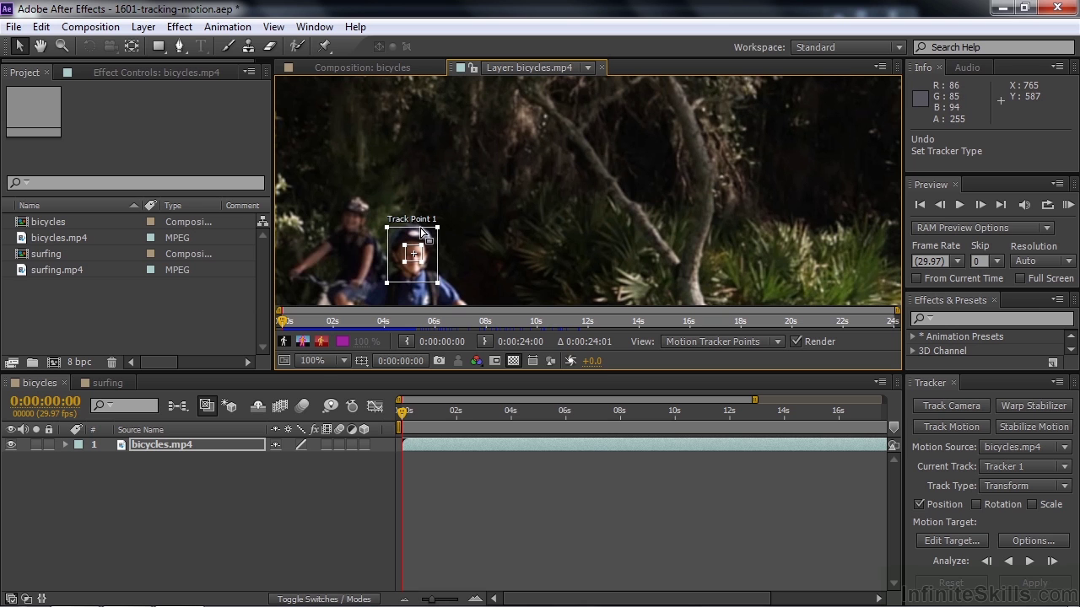
left_click_drag(422, 234, 421, 229)
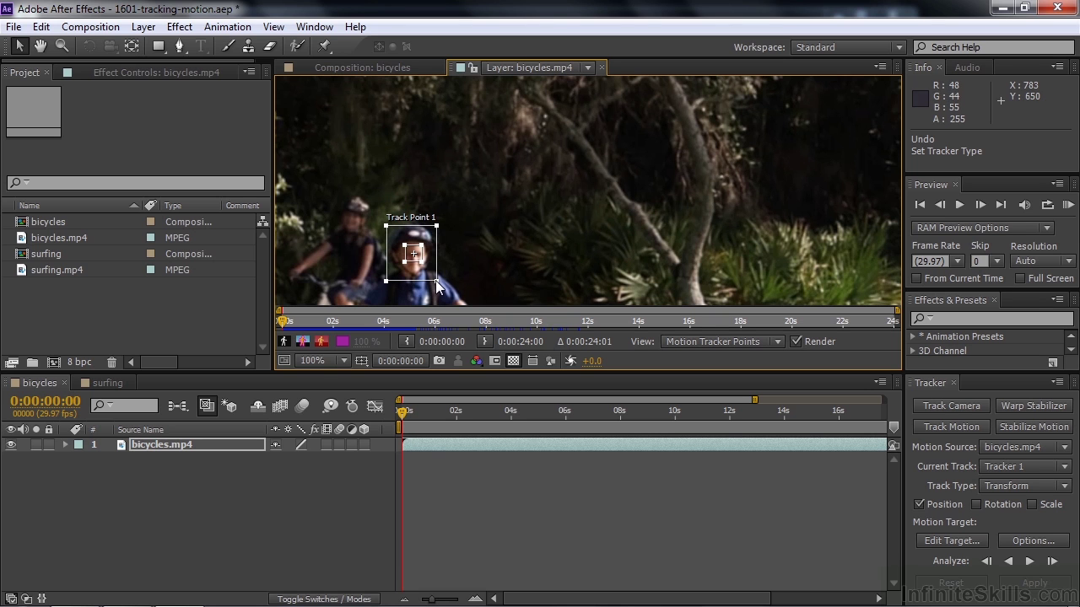
left_click_drag(435, 281, 443, 289)
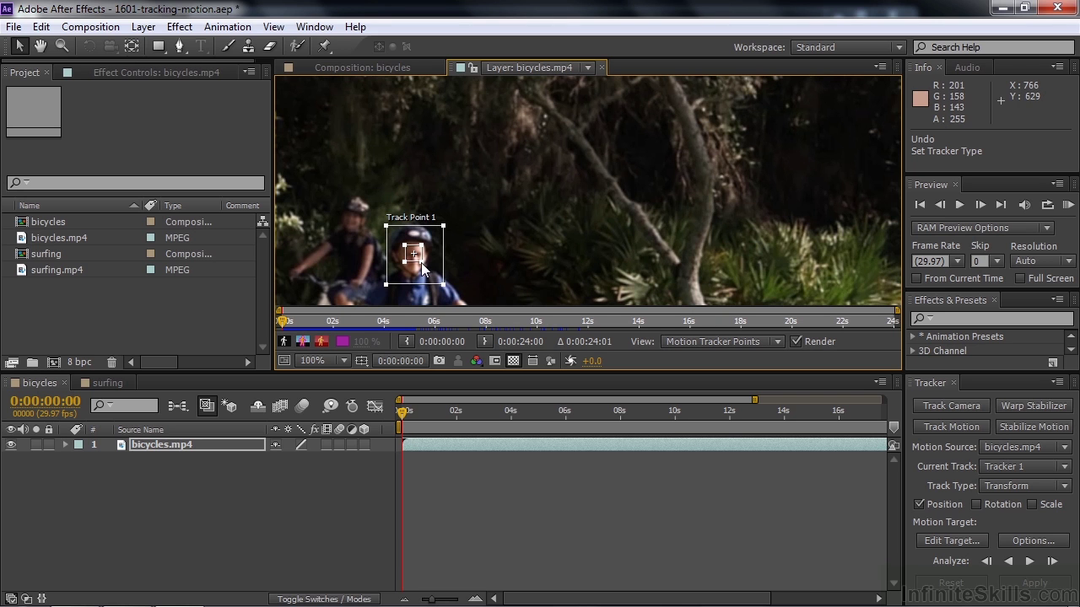
left_click_drag(426, 271, 430, 272)
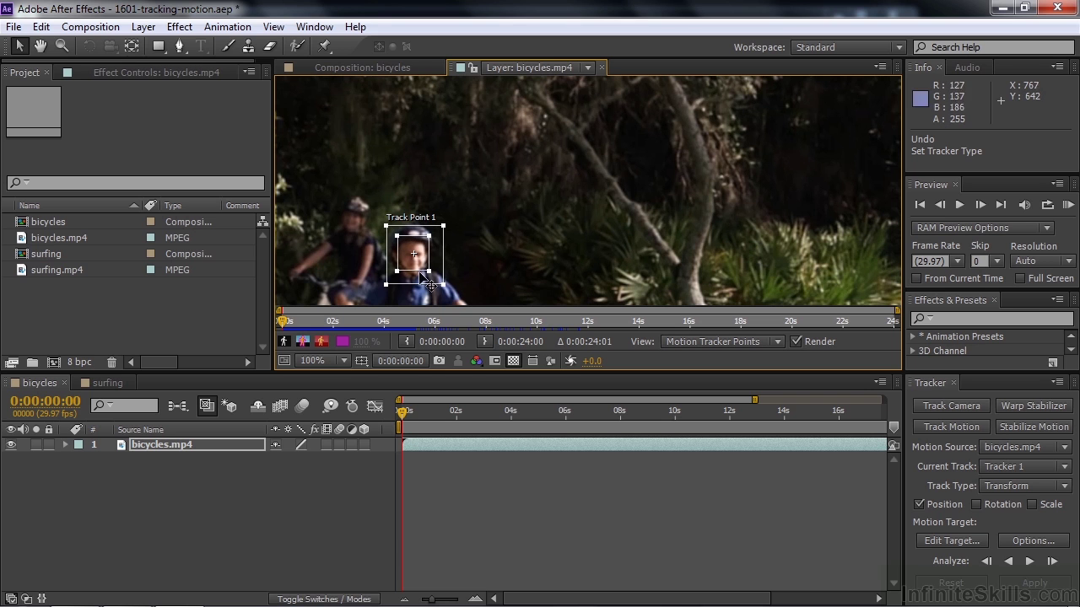
left_click_drag(411, 271, 414, 281)
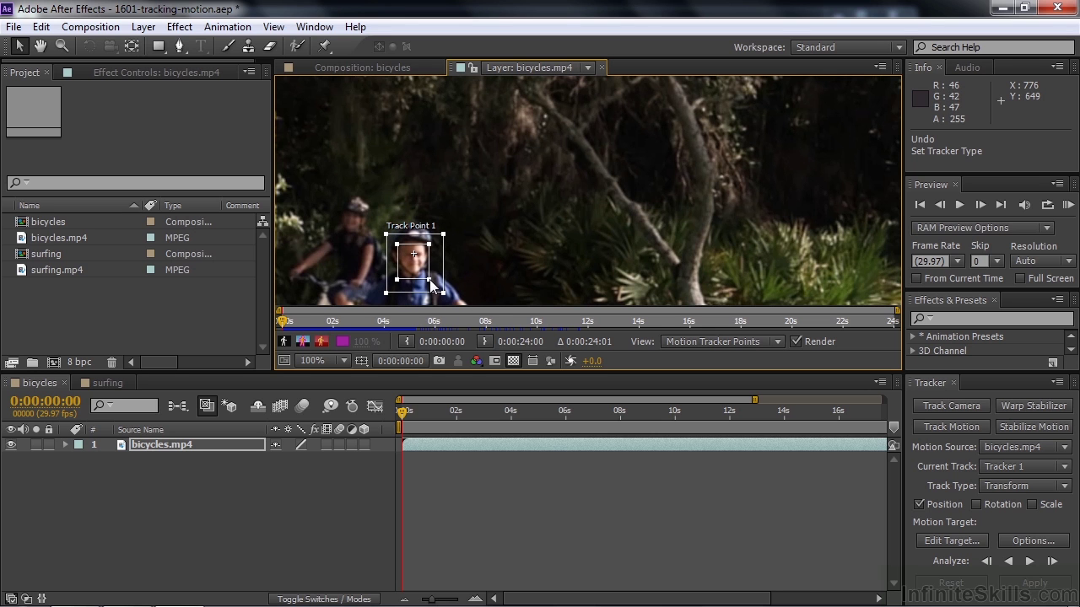
left_click_drag(424, 258, 423, 256)
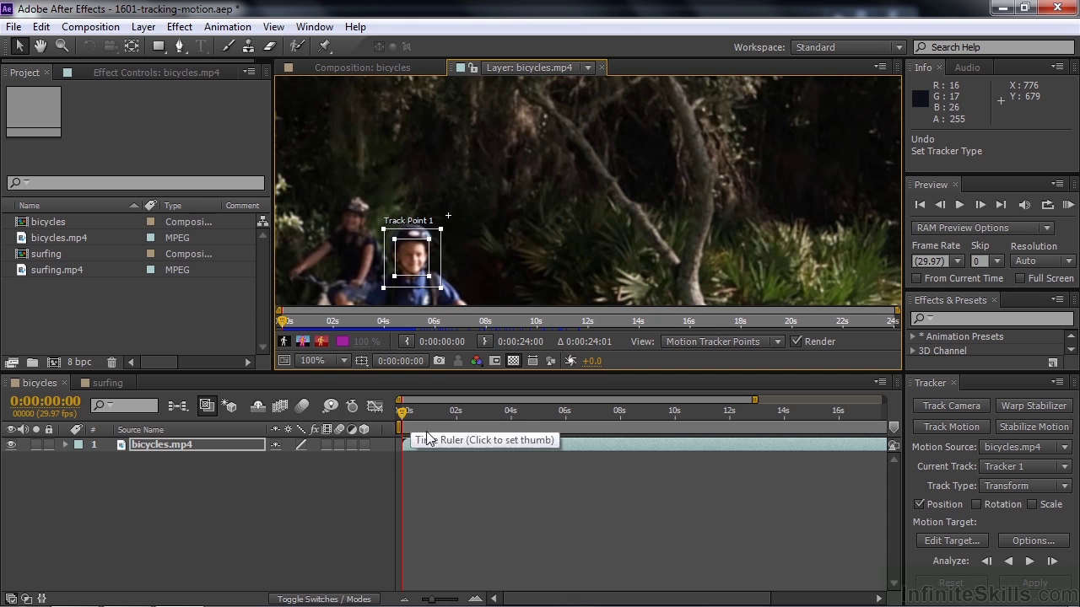
Analyze forward to 0:00:05:28, enlarge the feature box, then resume tracking to 0:00:08:23
left_click(1030, 563)
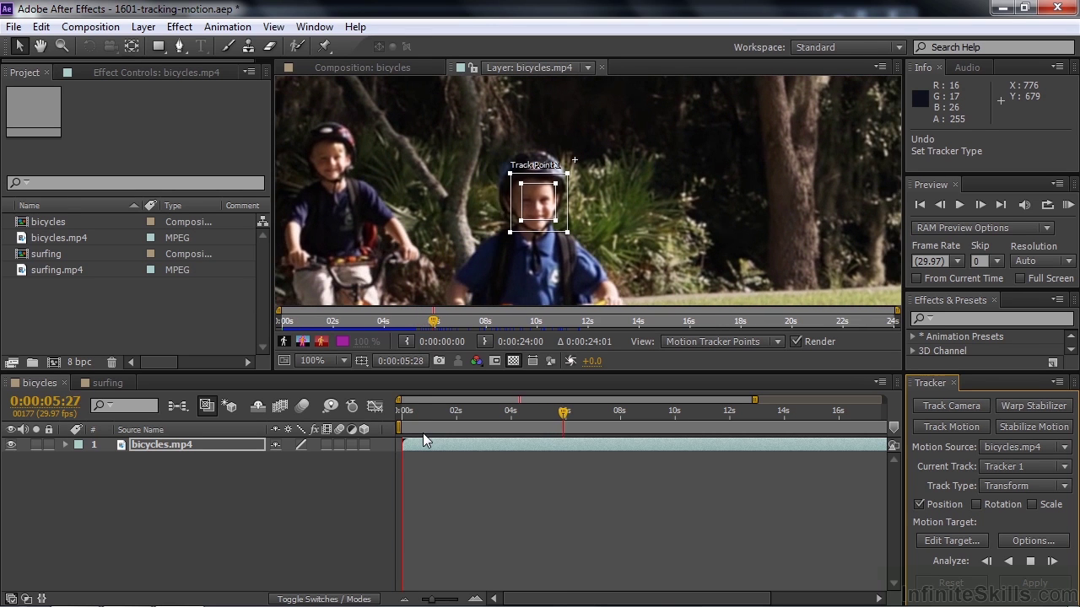
left_click(424, 423)
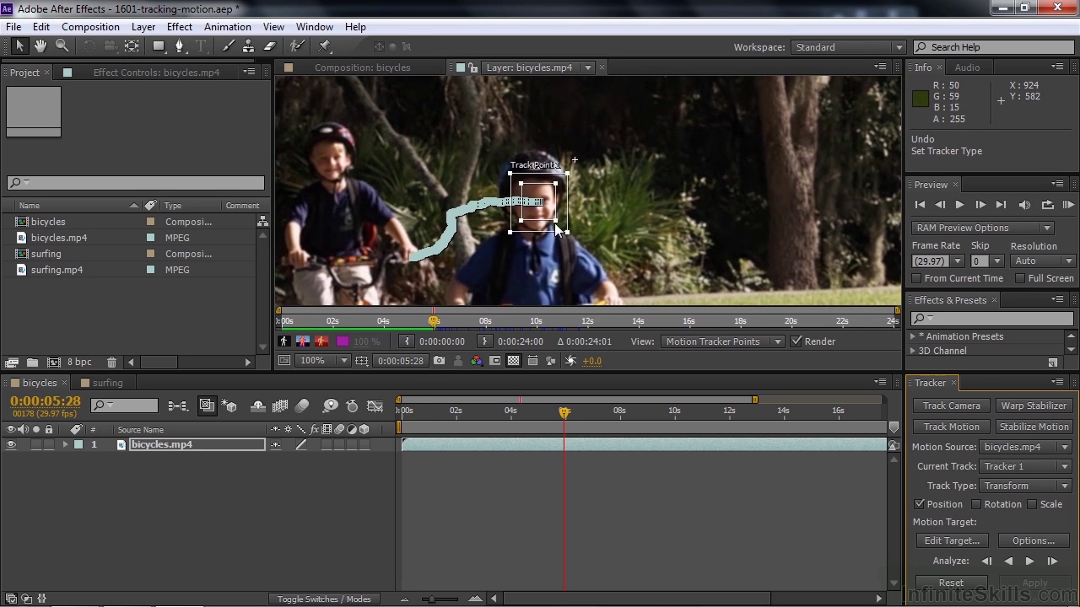
left_click_drag(556, 219, 575, 240)
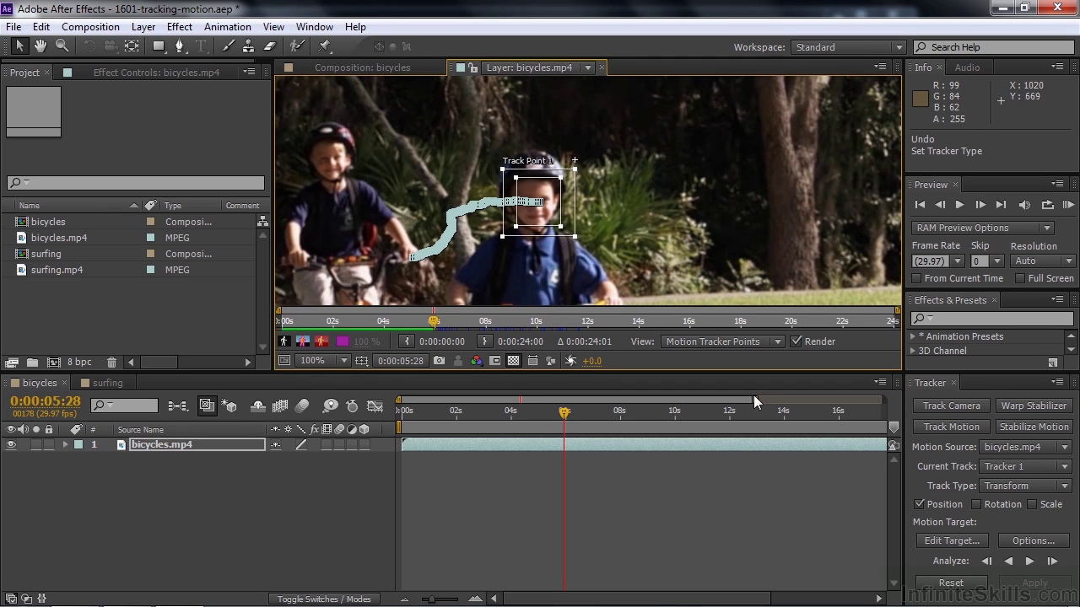
left_click(1029, 561)
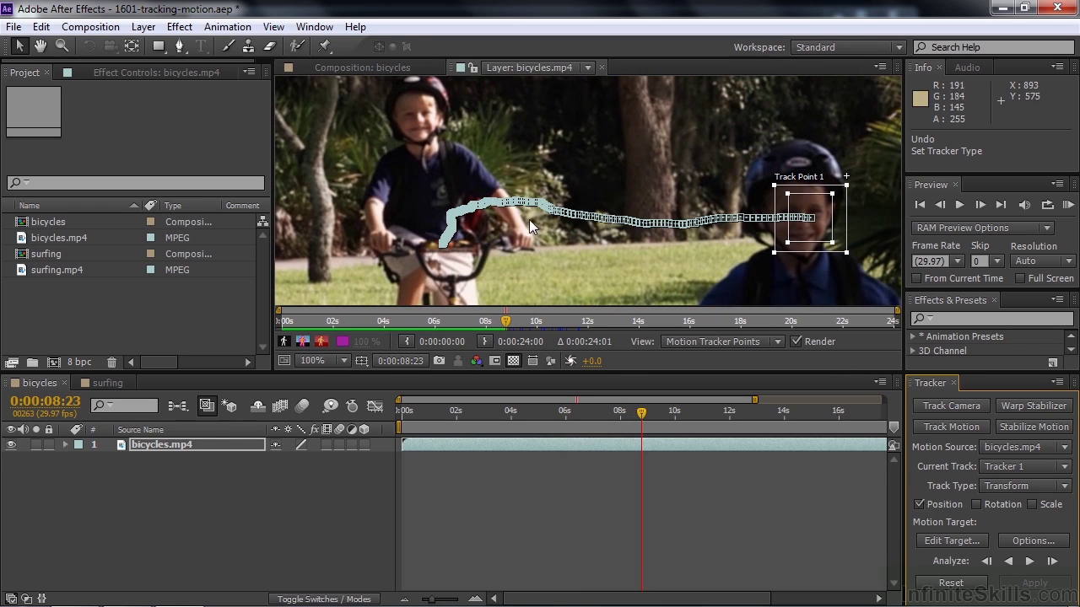
Pan to the boy's face and enlarge Track Point 1's feature box to cover it
left_click_drag(716, 282, 428, 225)
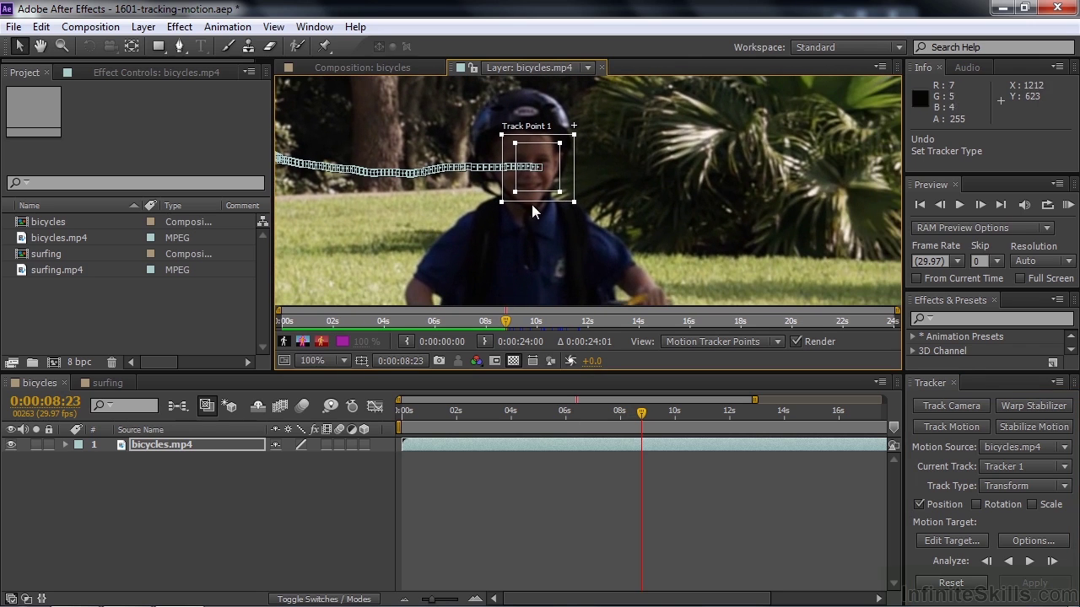
key("v")
left_click_drag(514, 193, 505, 187)
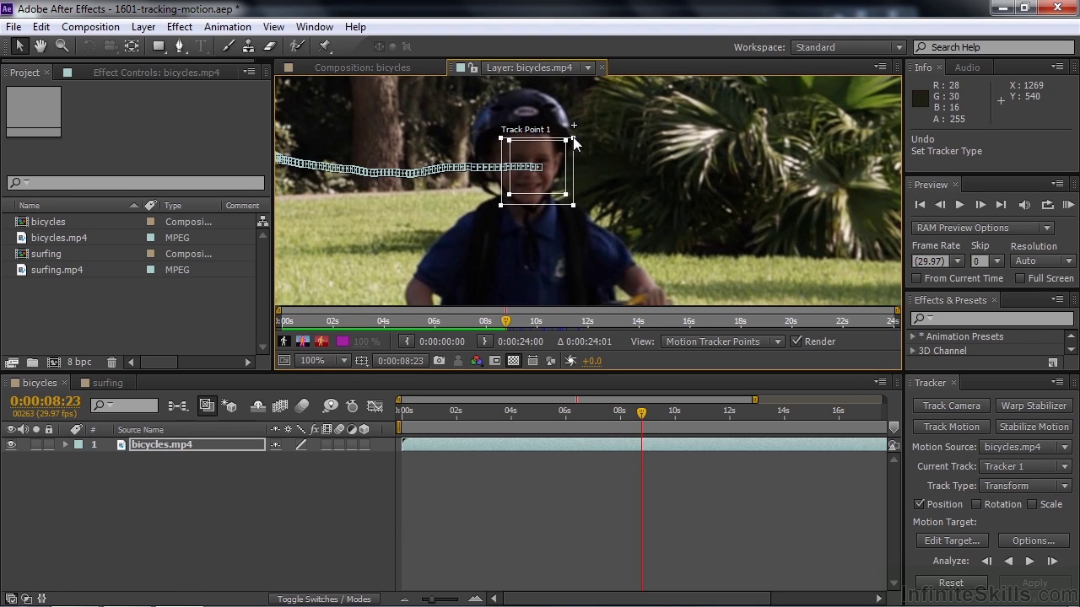
Widen the search box and track the face forward until the boy exits near 0:00:11:05
left_click_drag(574, 137, 580, 131)
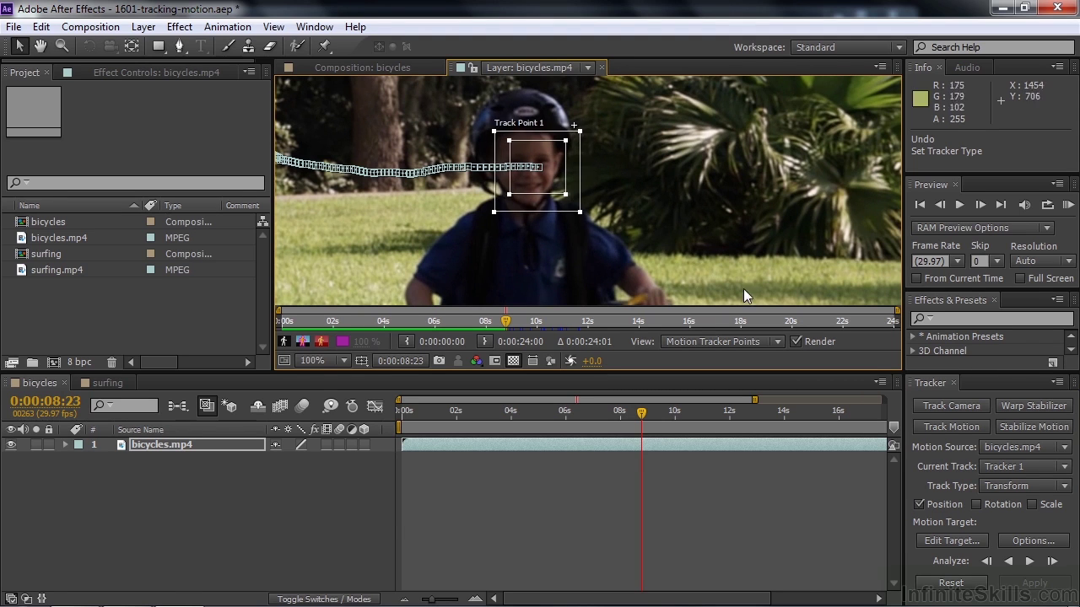
left_click(1029, 562)
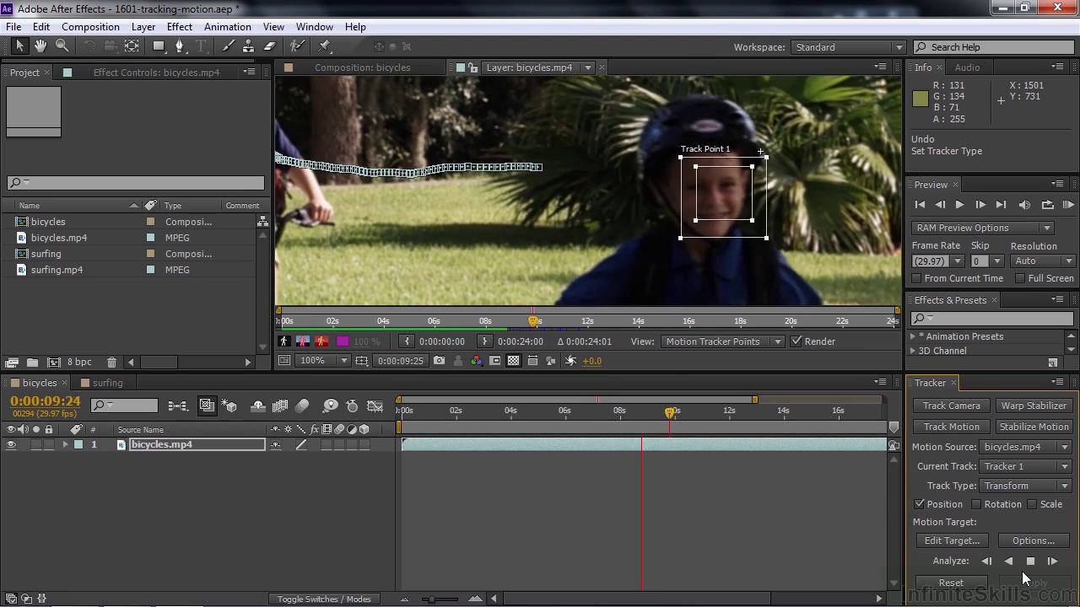
left_click(1029, 561)
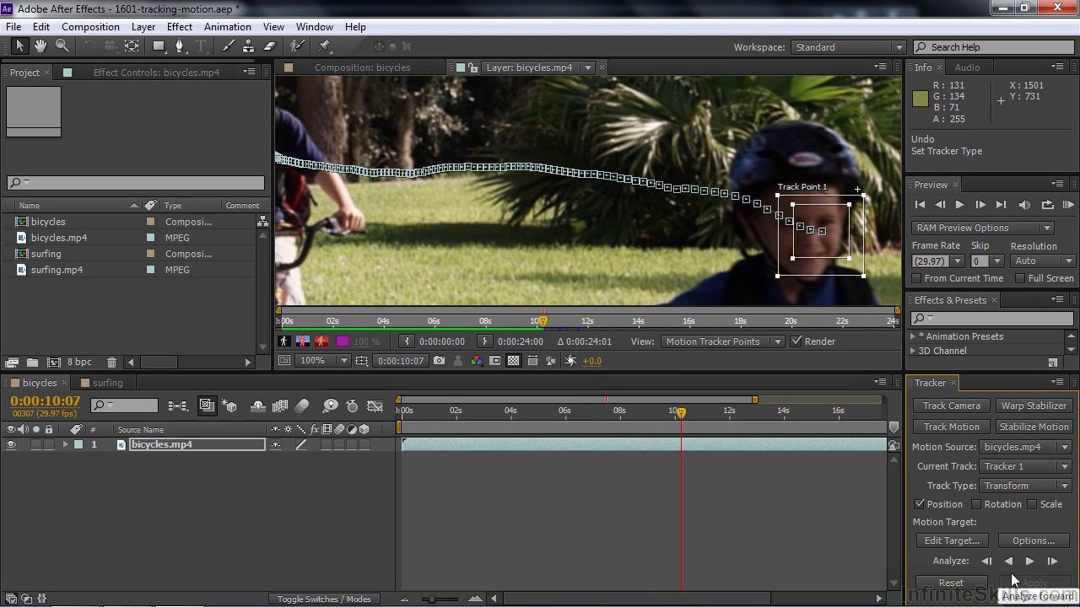
left_click_drag(726, 273, 464, 245)
left_click(1029, 561)
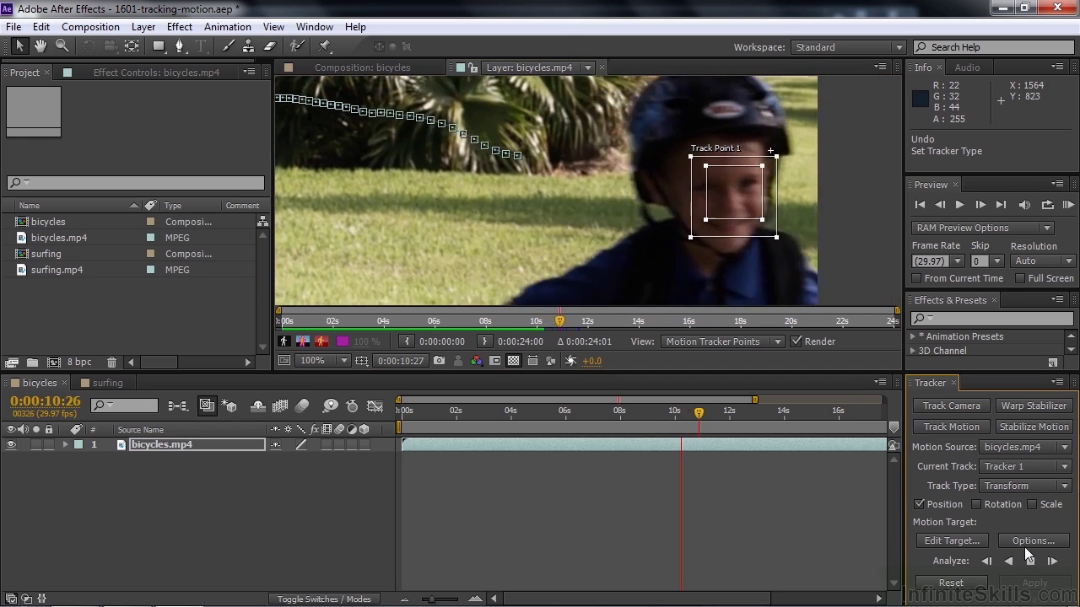
left_click(1029, 561)
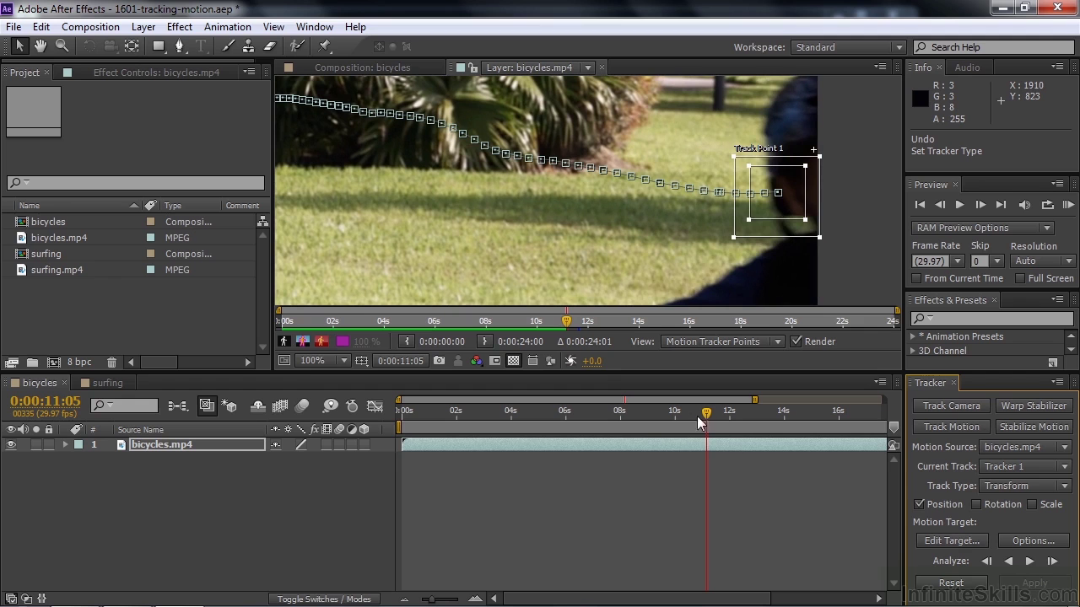
left_click_drag(705, 415, 709, 416)
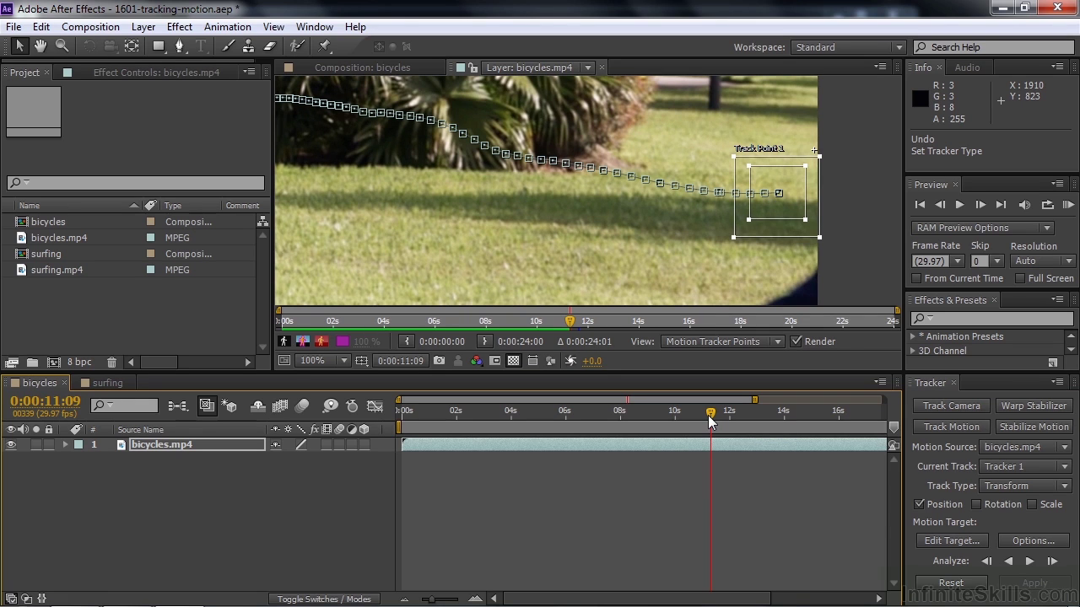
Show Track Point 1's keyframed Feature Center, Confidence and Attach Point, zoomed in around 0:00:11:02
left_click(65, 445)
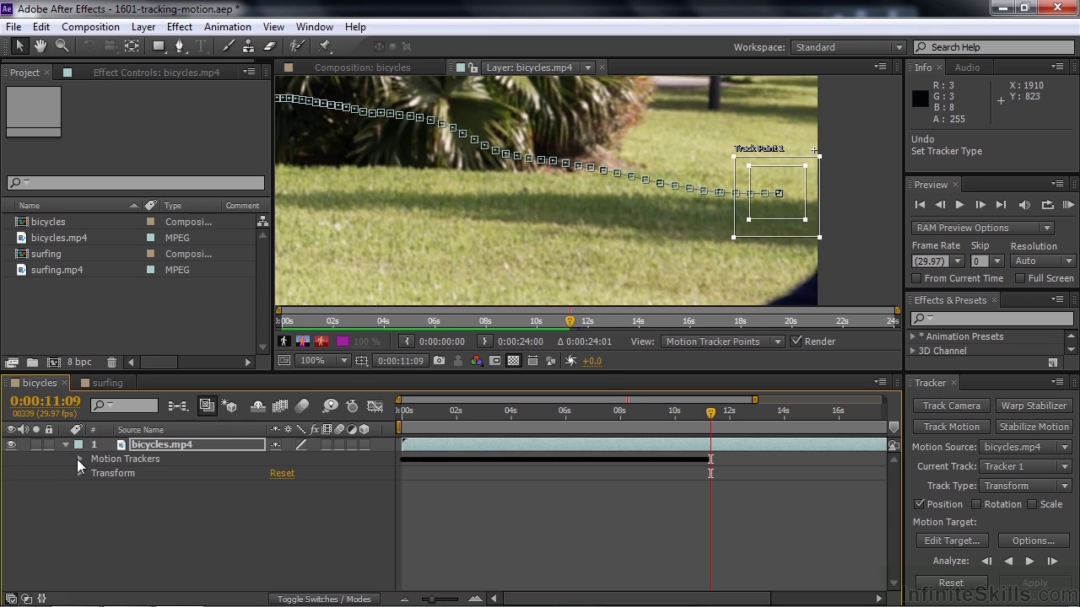
left_click(78, 459)
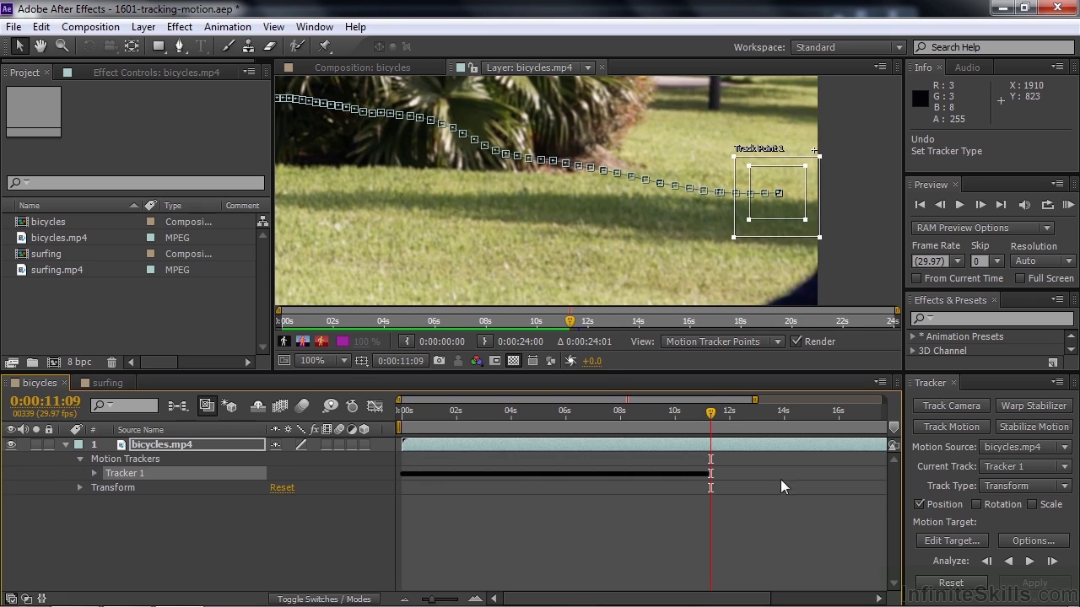
left_click(92, 474)
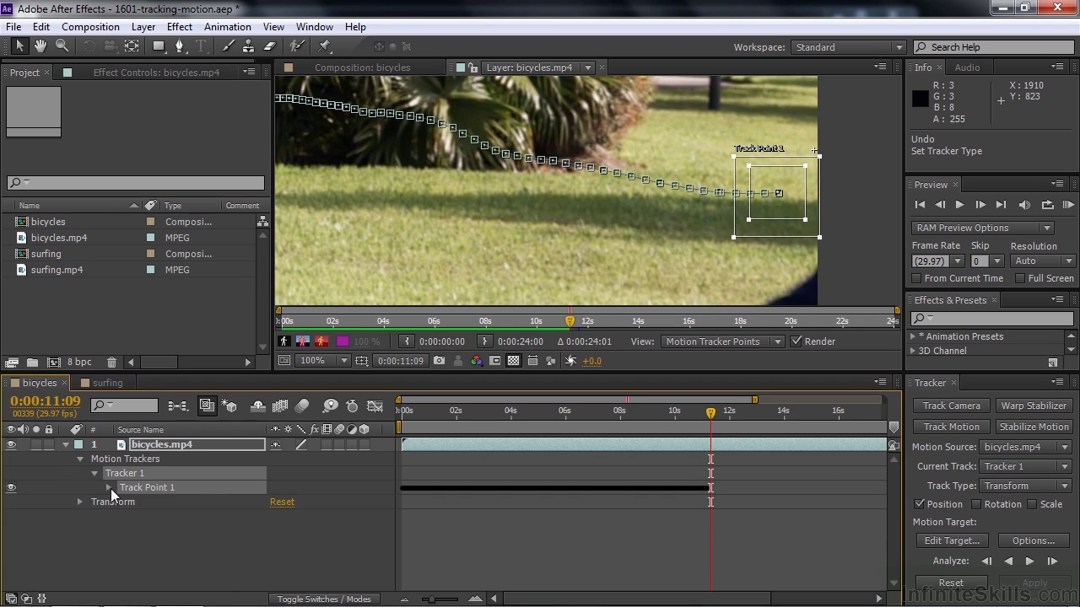
left_click(109, 489)
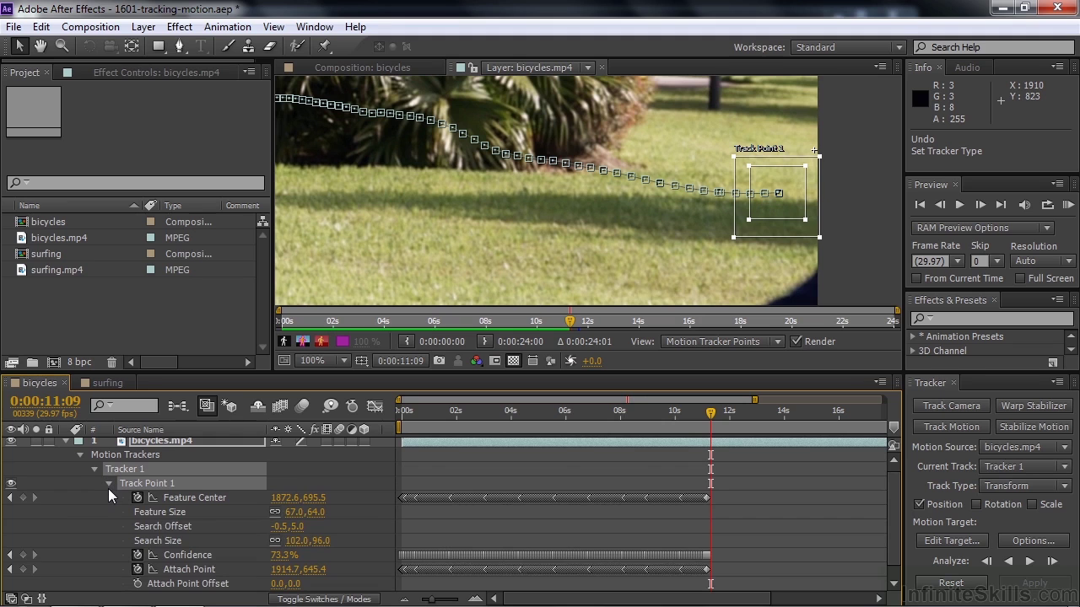
key("u")
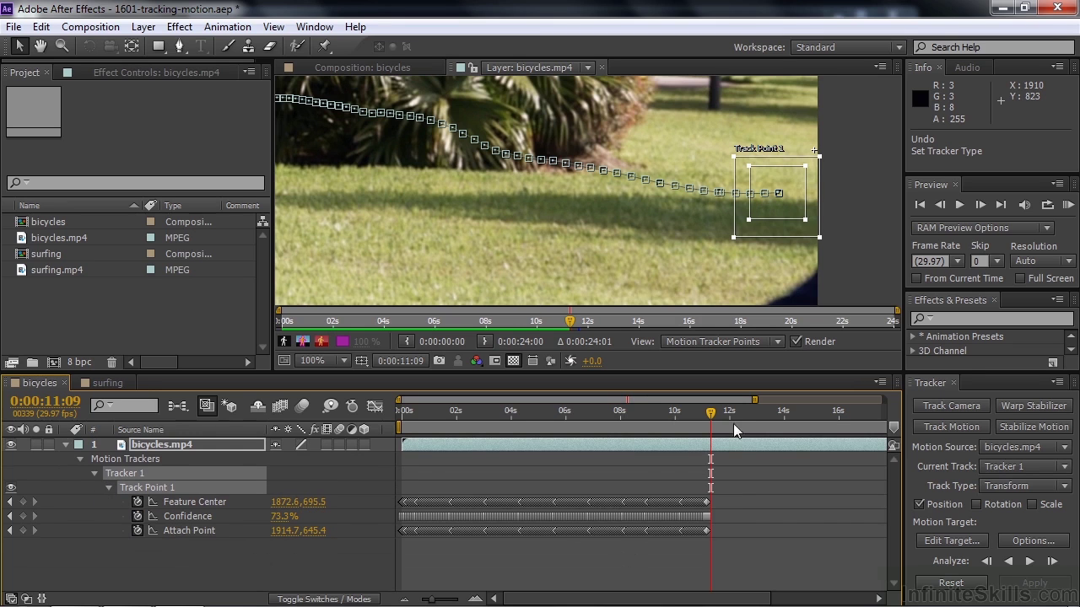
left_click_drag(713, 413, 704, 419)
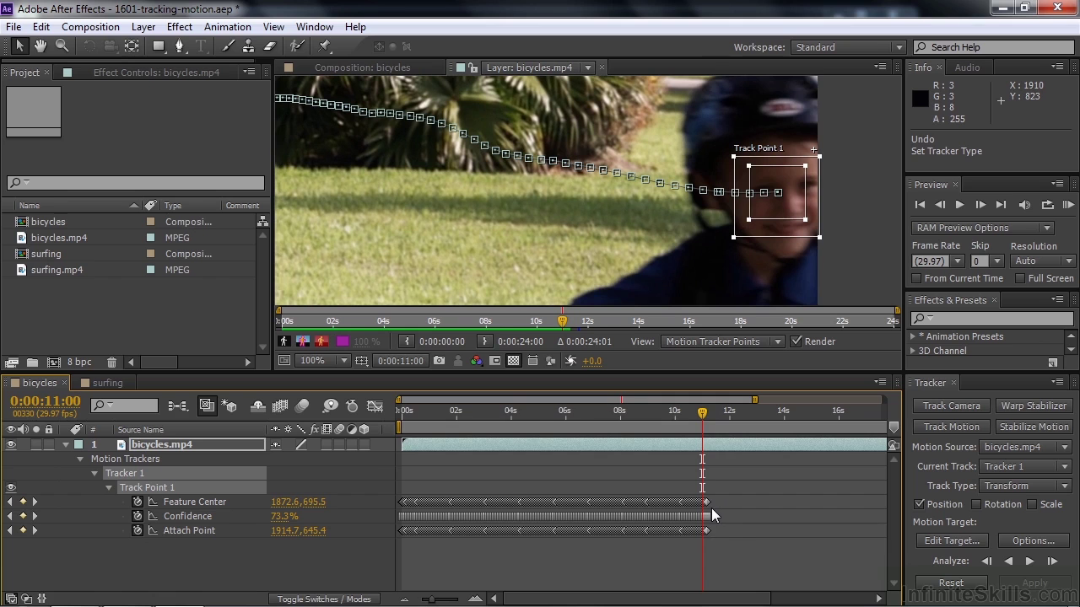
key("equal")
key("equal")
key("equal")
key("equal")
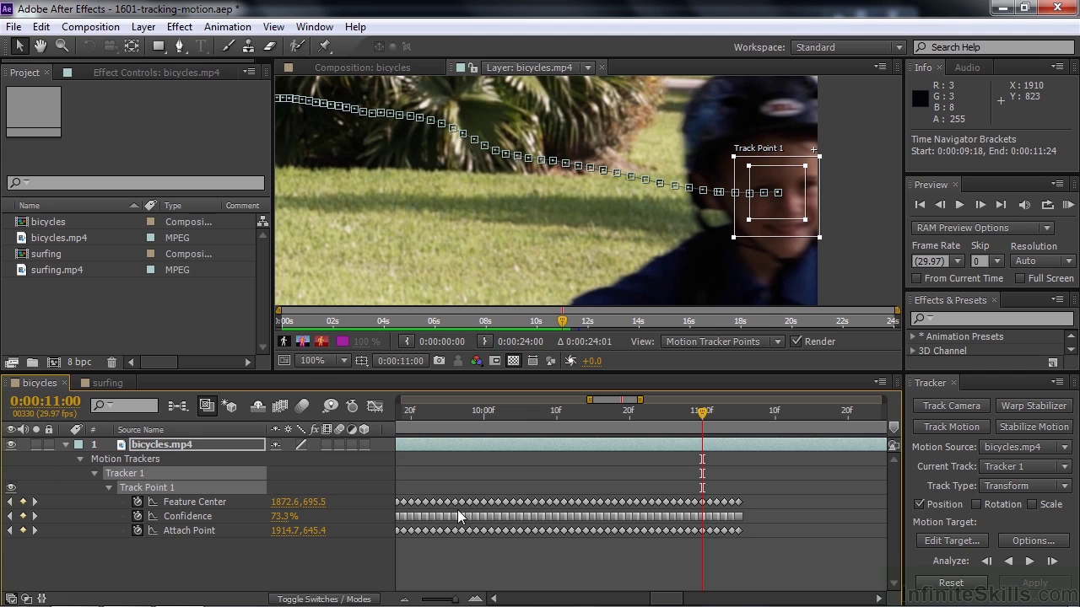
Delete the faulty keyframes at the end of the face track
left_click(756, 538)
left_click_drag(739, 518, 702, 499)
key("Delete")
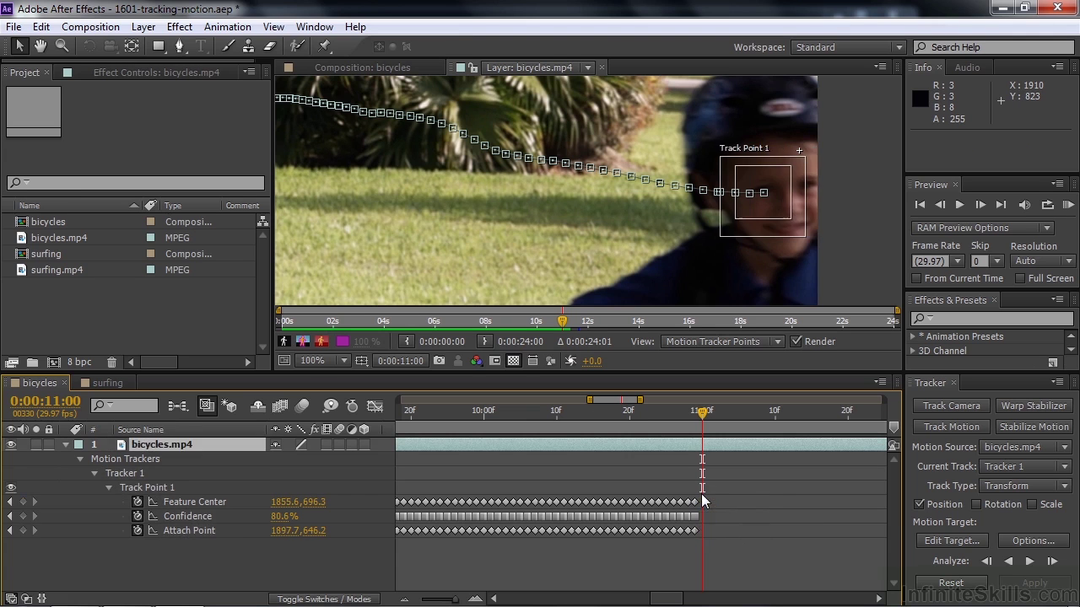
Key Feature Center at 0:00:11:08 with the point at the right edge, then return to 0:00:10:27
left_click_drag(706, 412, 764, 433)
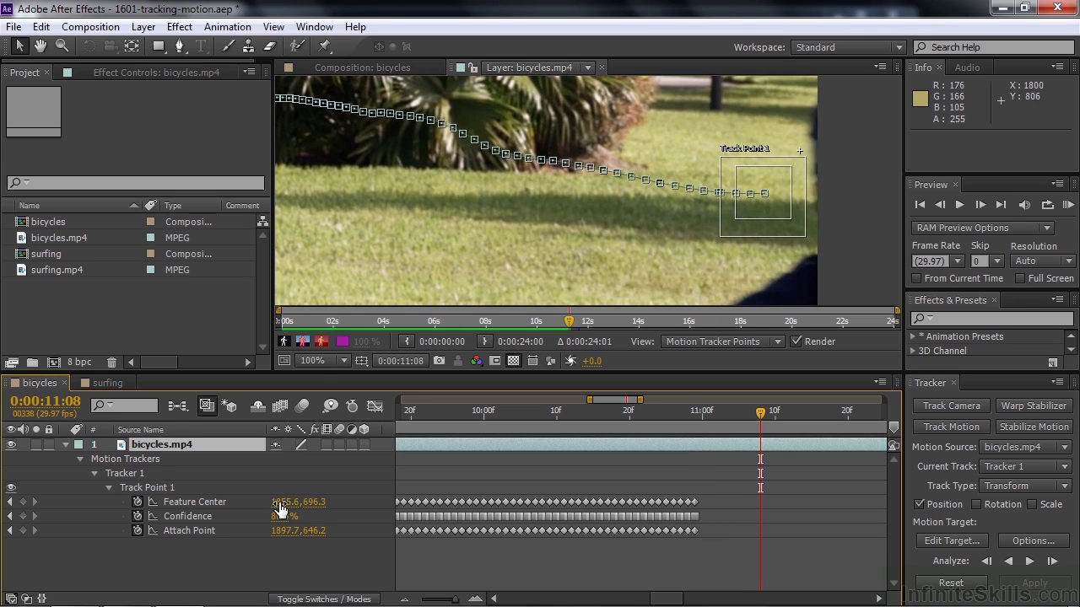
left_click_drag(281, 509, 405, 534)
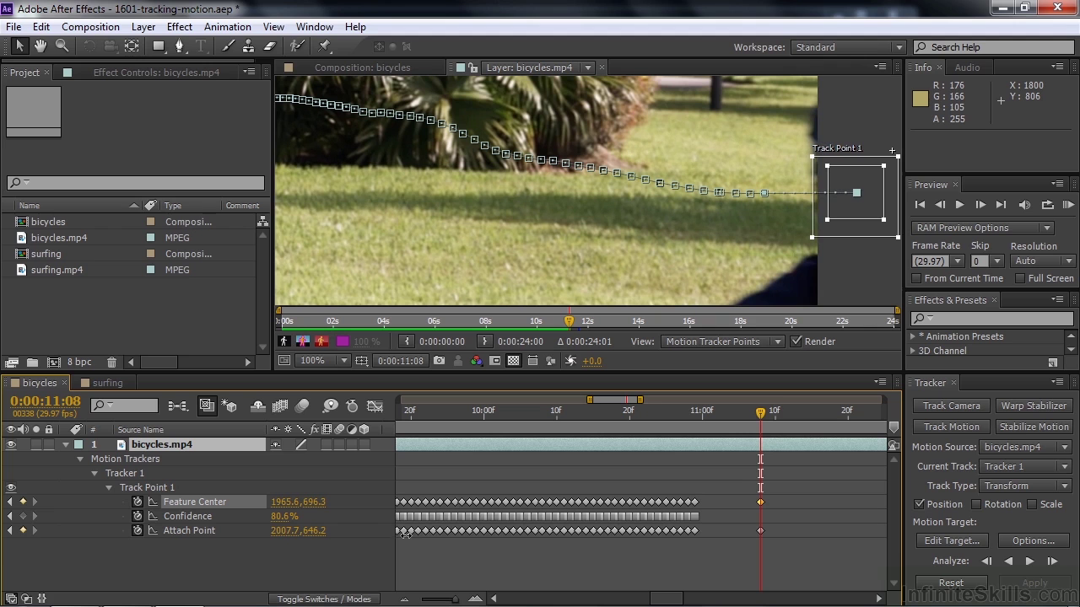
left_click_drag(406, 533, 407, 536)
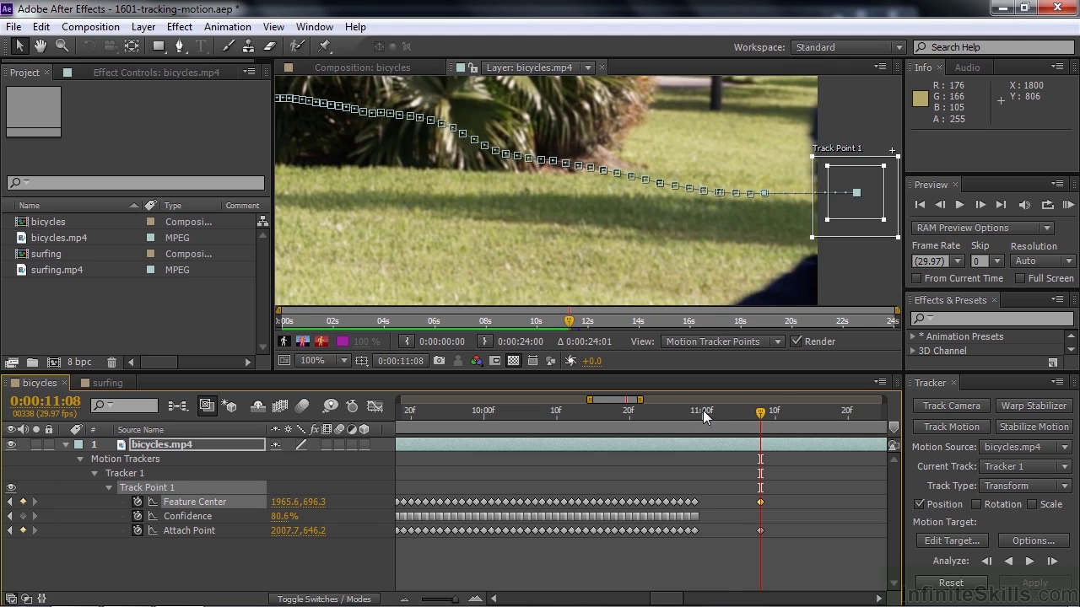
left_click_drag(756, 410, 675, 452)
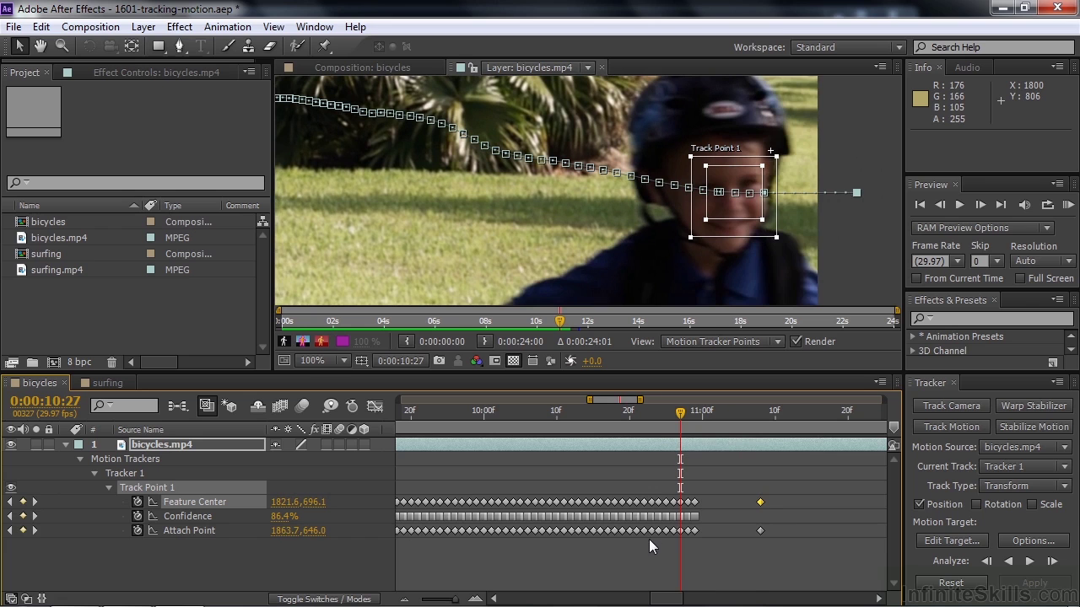
Zoom the timeline out to show the full 0–24 s clip
key("minus")
key("minus")
key("minus")
key("minus")
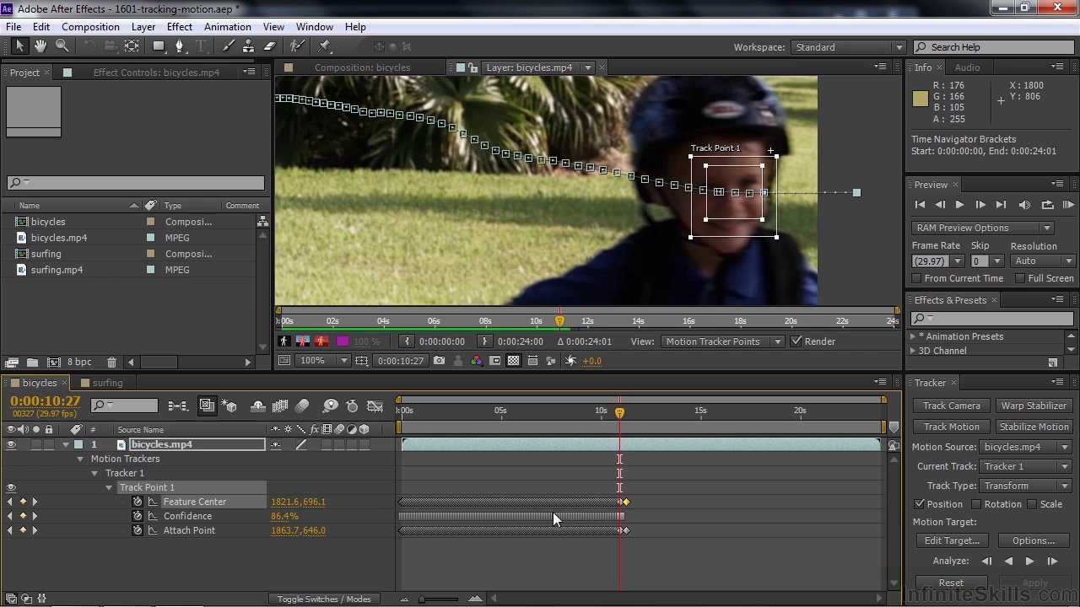
Switch to the surfing composition and select the surfing.mp4 layer
left_click(104, 384)
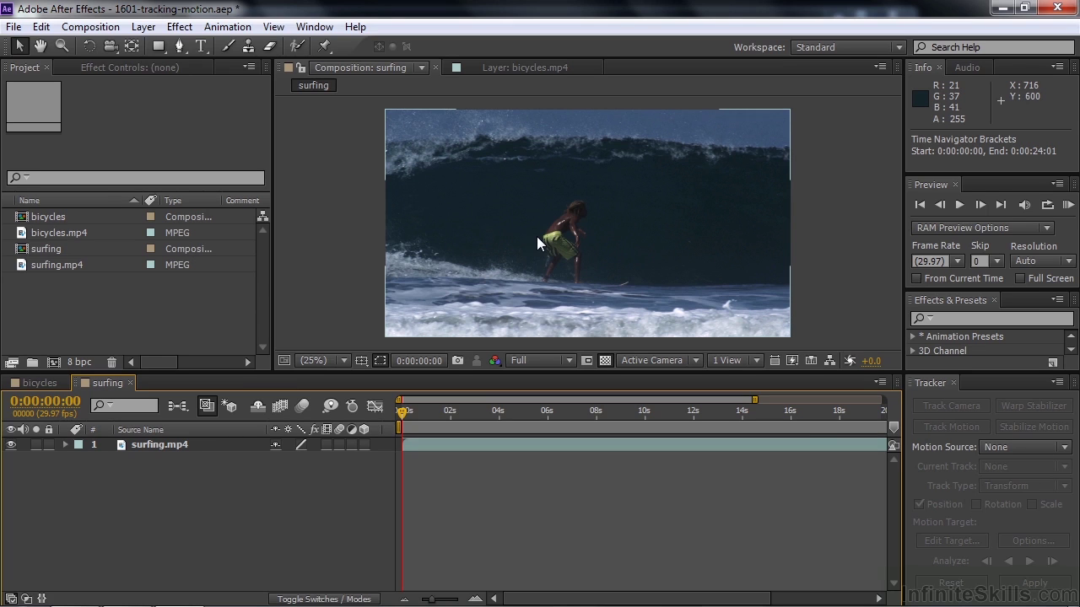
left_click(130, 441)
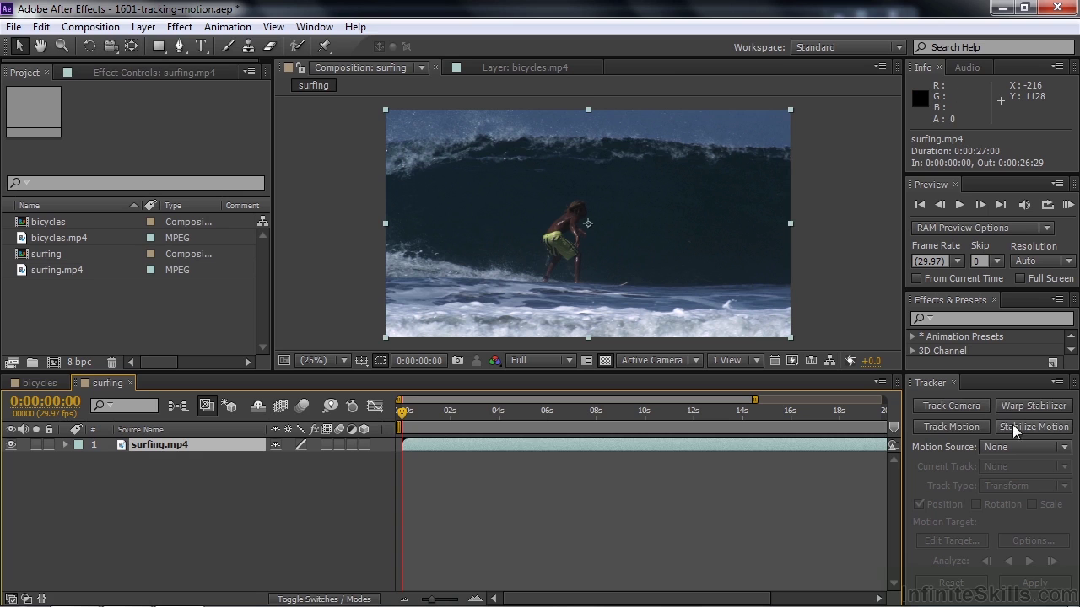
Add a tracker, place Track Point 1 on the yellow shorts, and track forward to 0:00:05:15
left_click(951, 428)
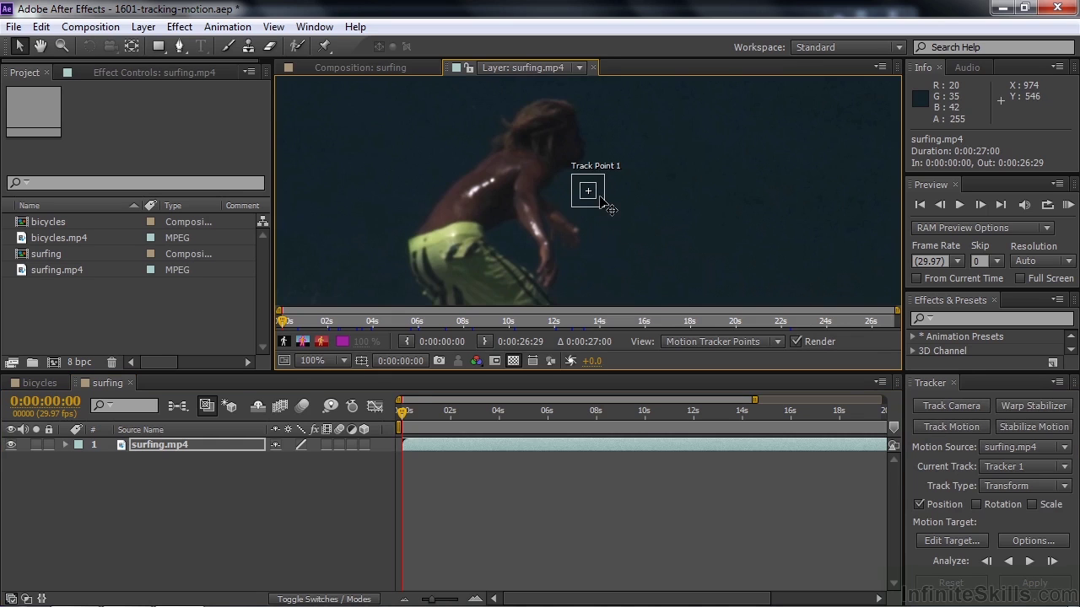
left_click_drag(602, 199, 452, 246)
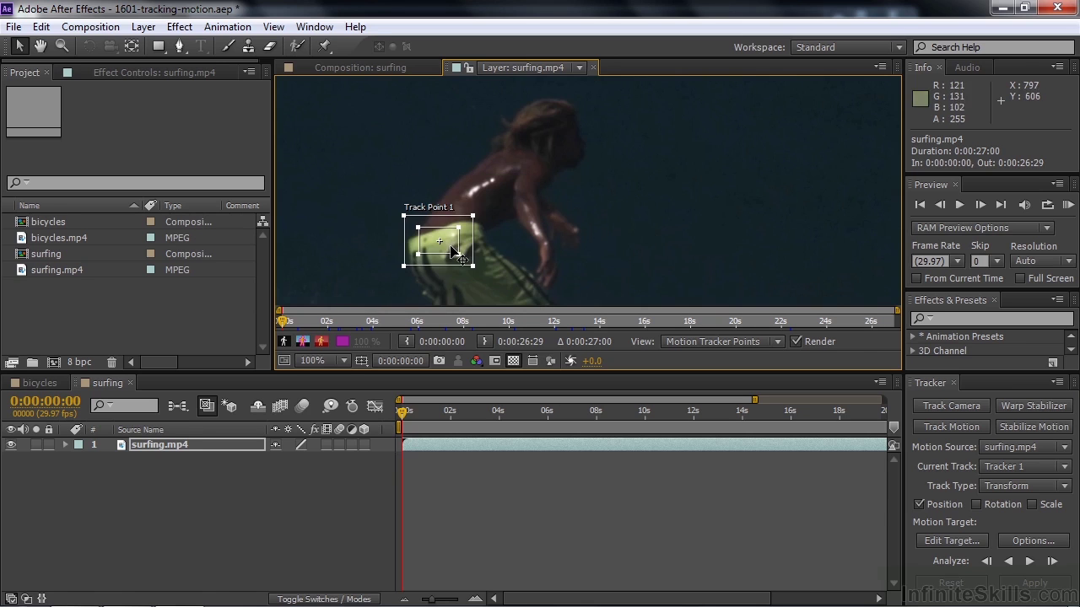
left_click(1029, 562)
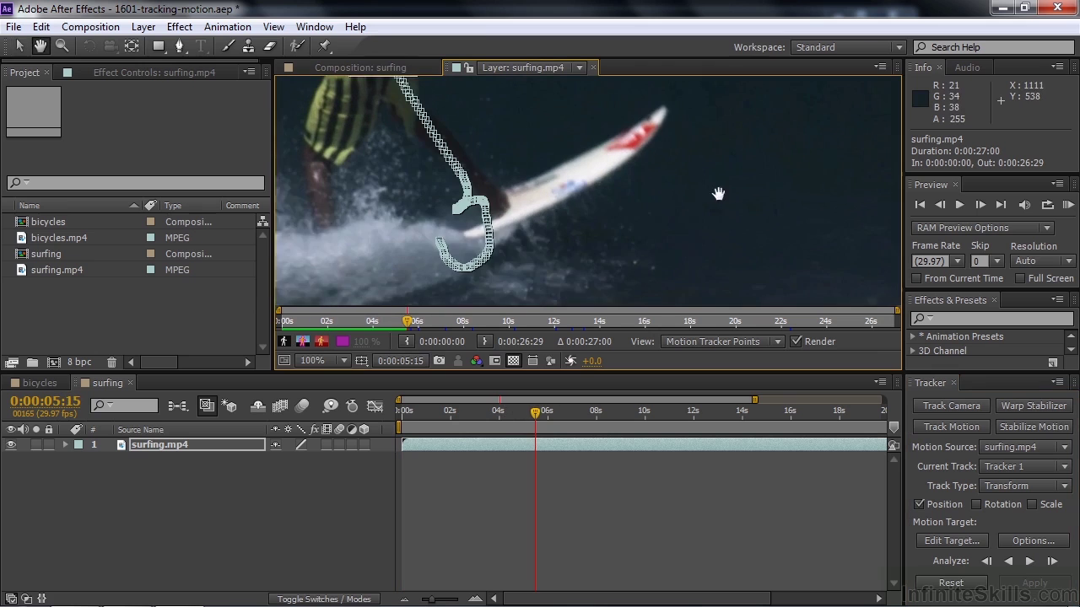
Stop tracking, zoom the Layer view to 50%, and resume tracking to 0:00:19:23
key("Escape")
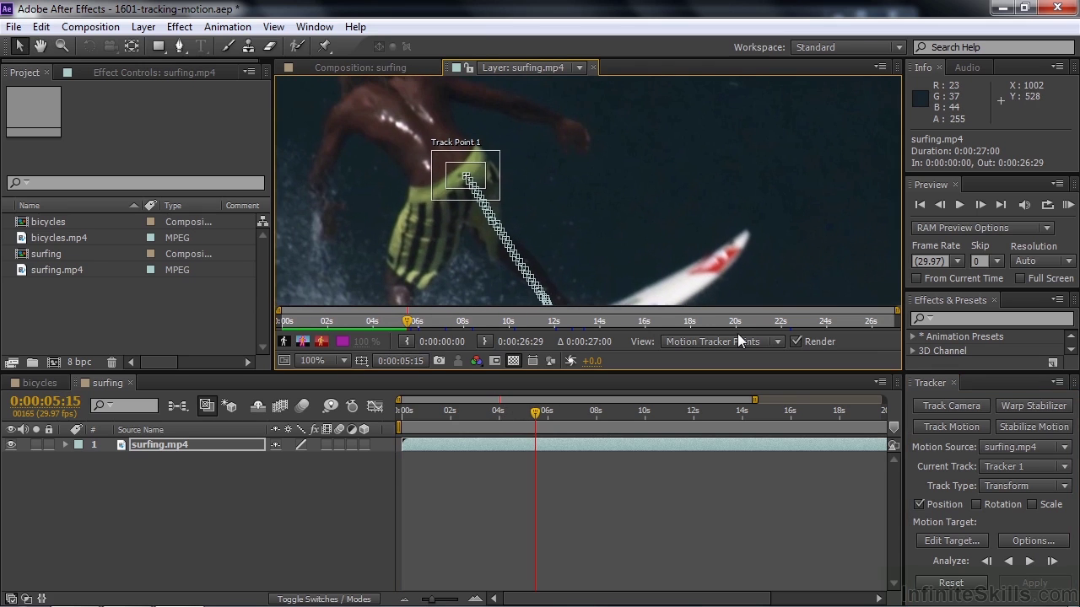
key("comma")
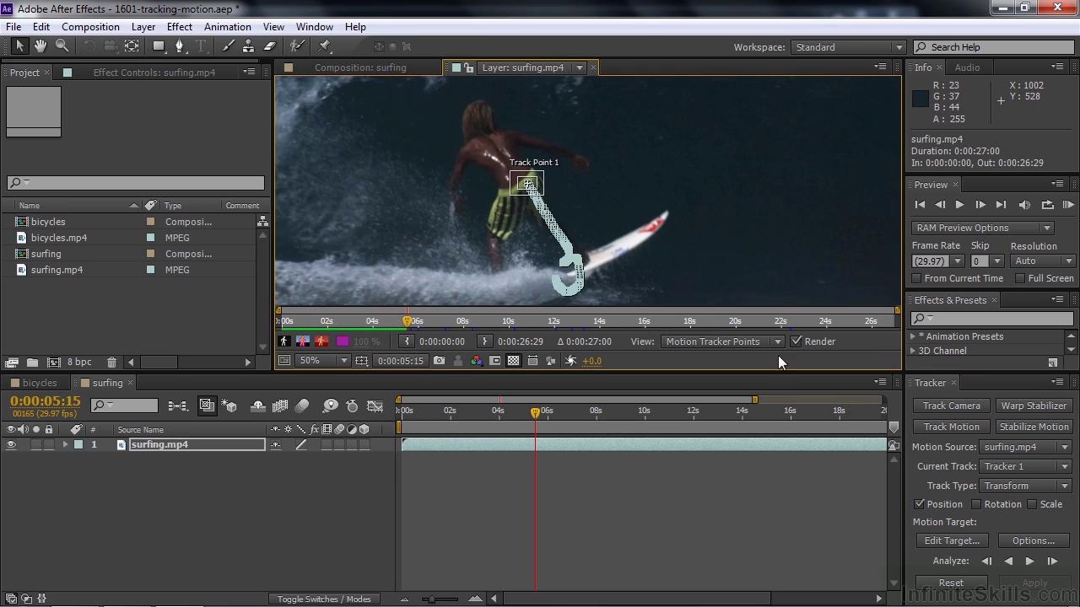
left_click(1029, 561)
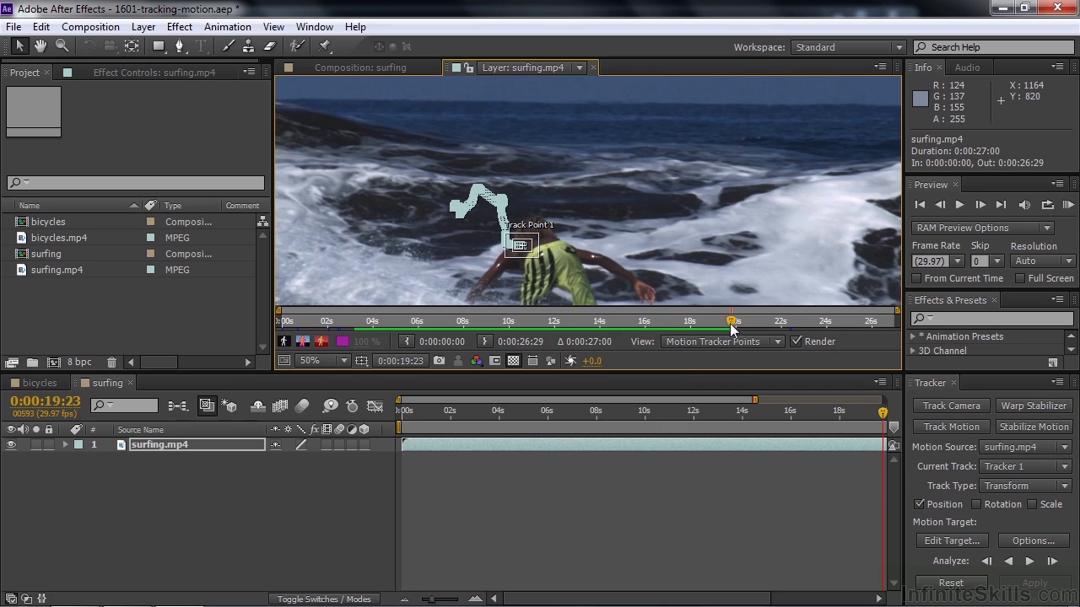
At 0:00:19:02 and 100% zoom, reset Track Point 1 onto the shorts and track to 0:00:21:01
left_click_drag(731, 327, 715, 335)
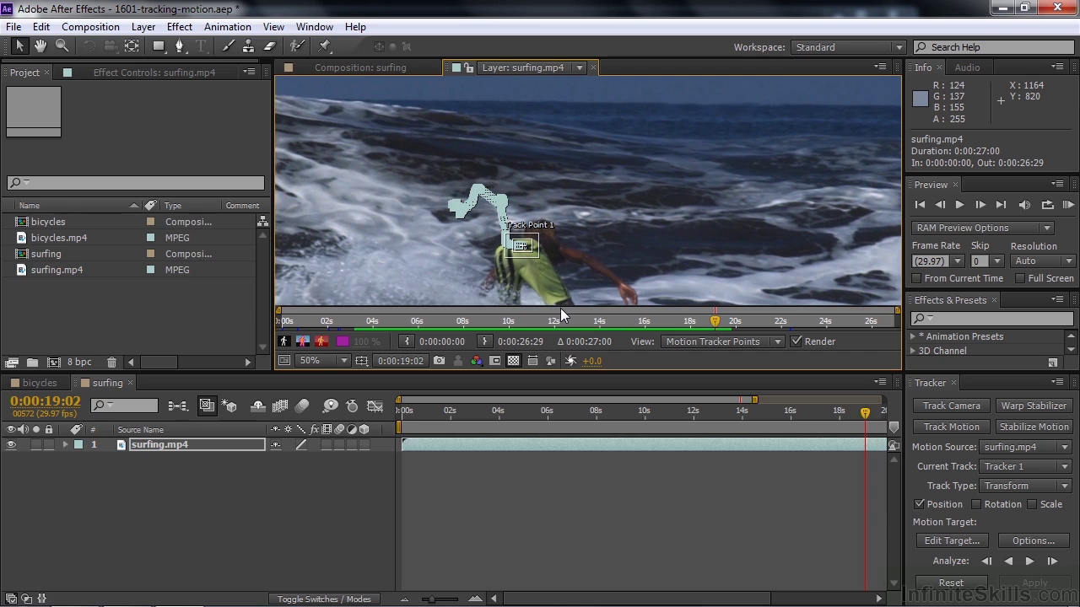
key("period")
left_click_drag(560, 308, 687, 193)
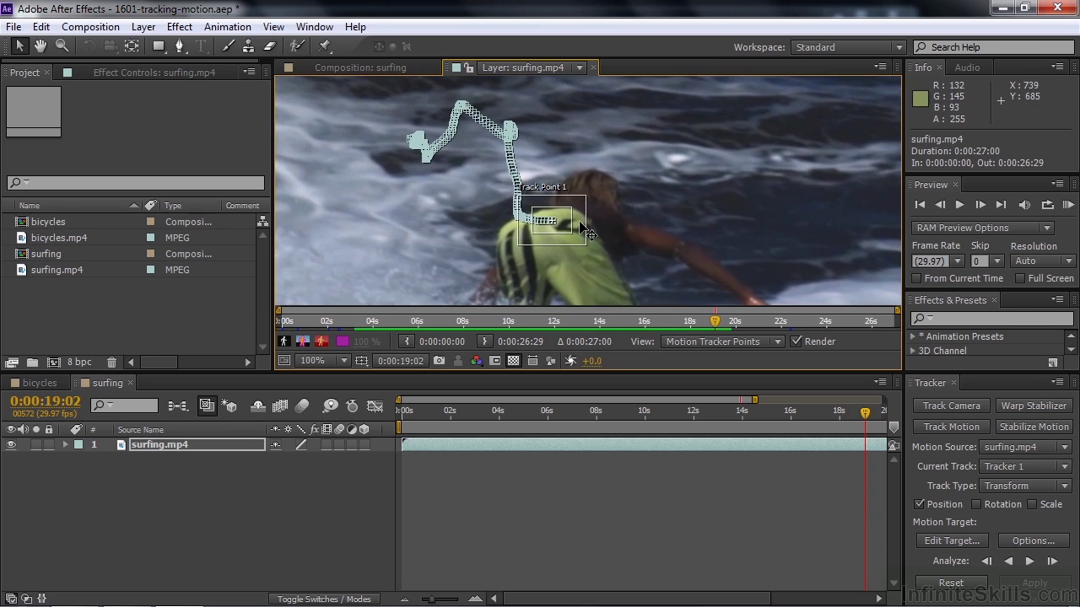
left_click_drag(567, 225, 577, 234)
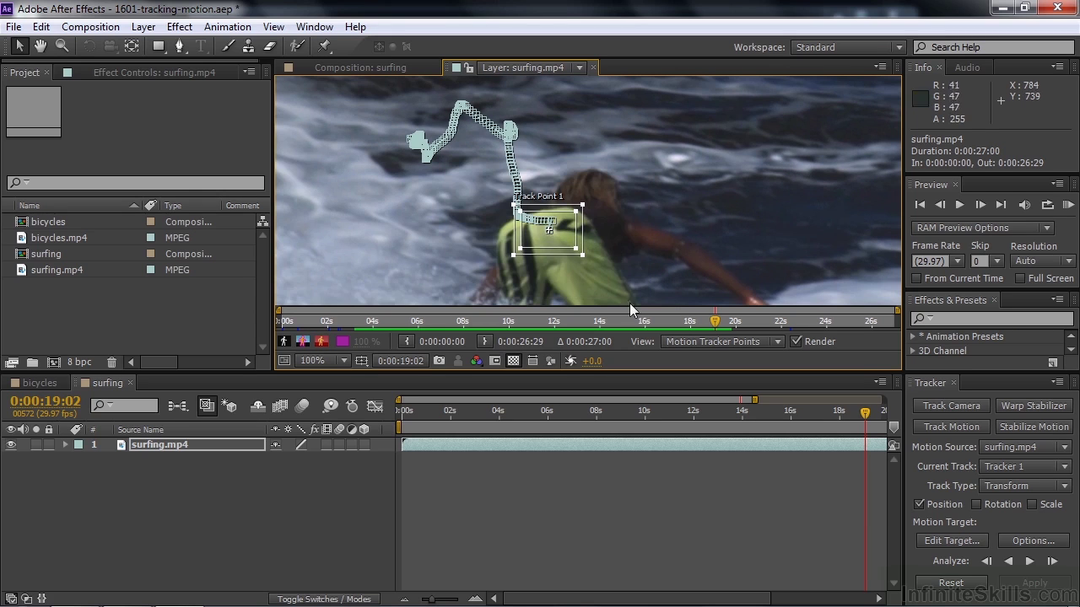
left_click(1032, 563)
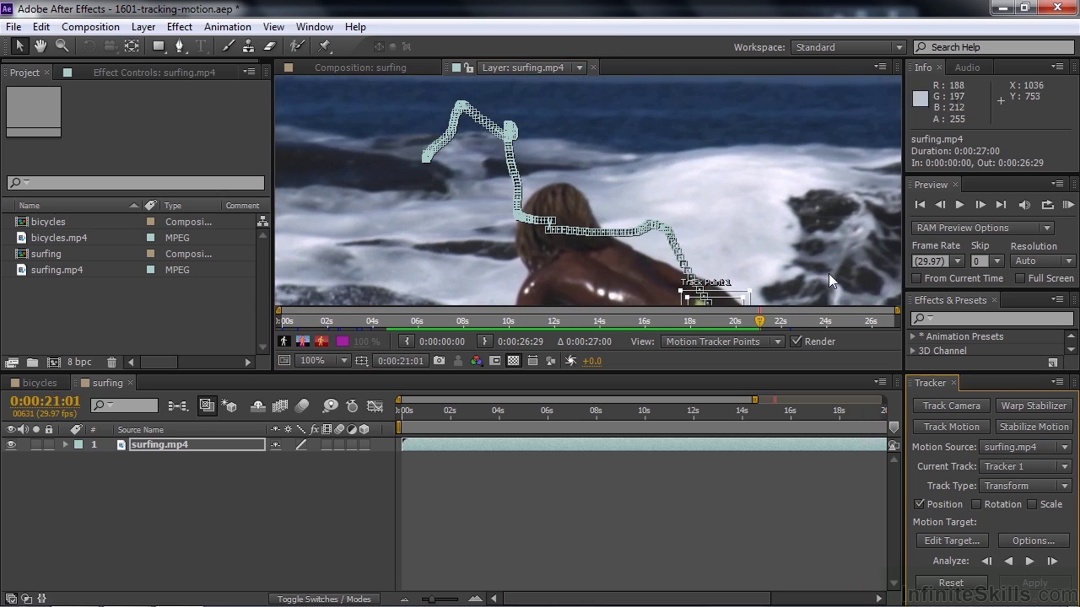
Pan to follow the surfer and resume tracking until the point drifts
key("h")
left_click_drag(812, 216, 790, 171)
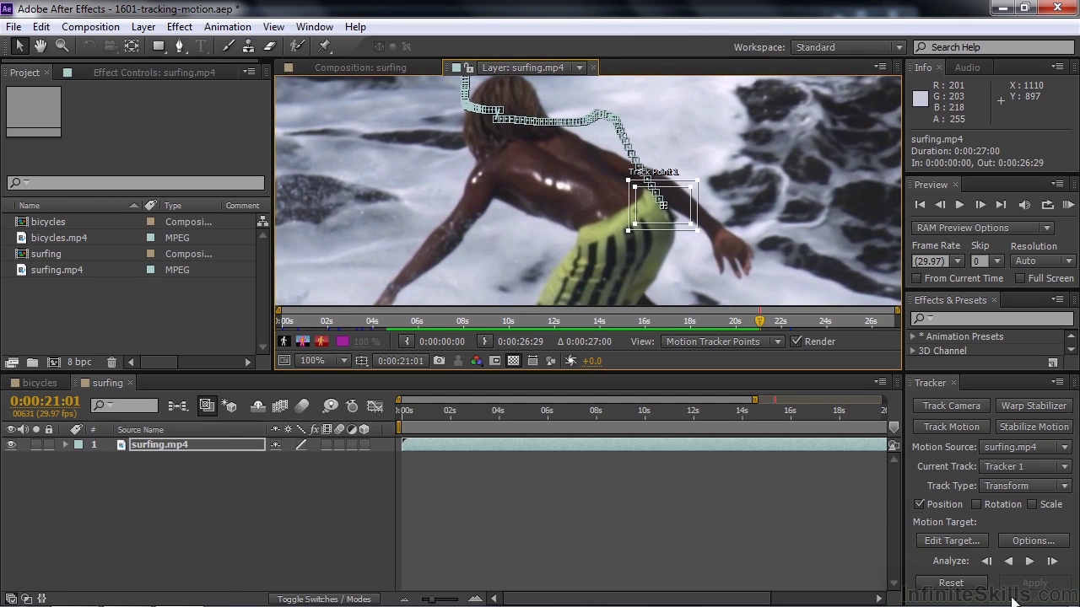
left_click(1029, 563)
left_click(1030, 562)
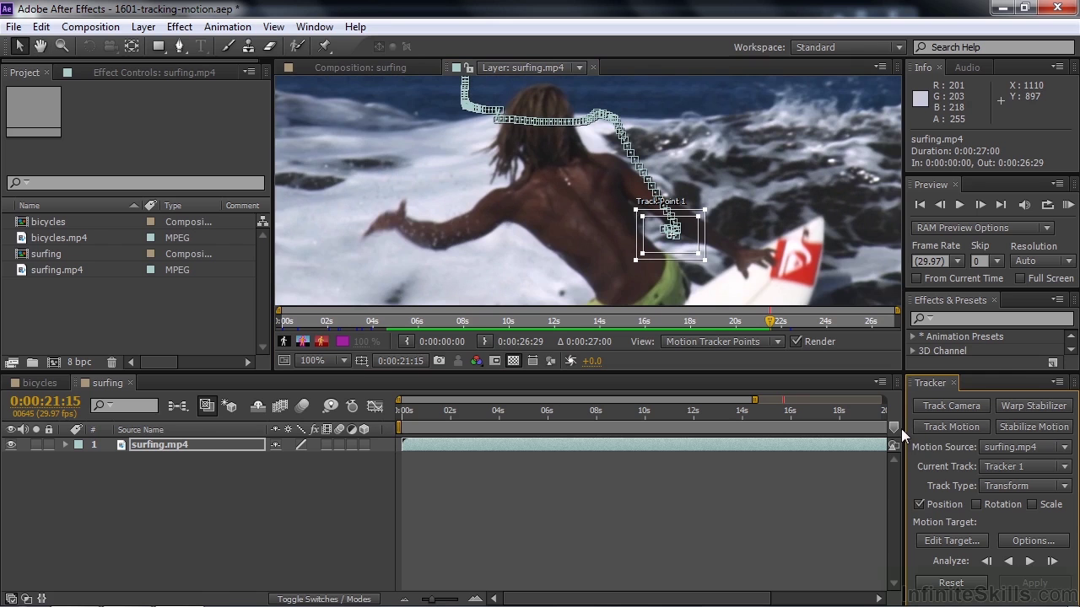
At 0:00:20:24, reset the point onto the shorts and track through the spray to 0:00:24:03
left_click_drag(769, 321, 757, 326)
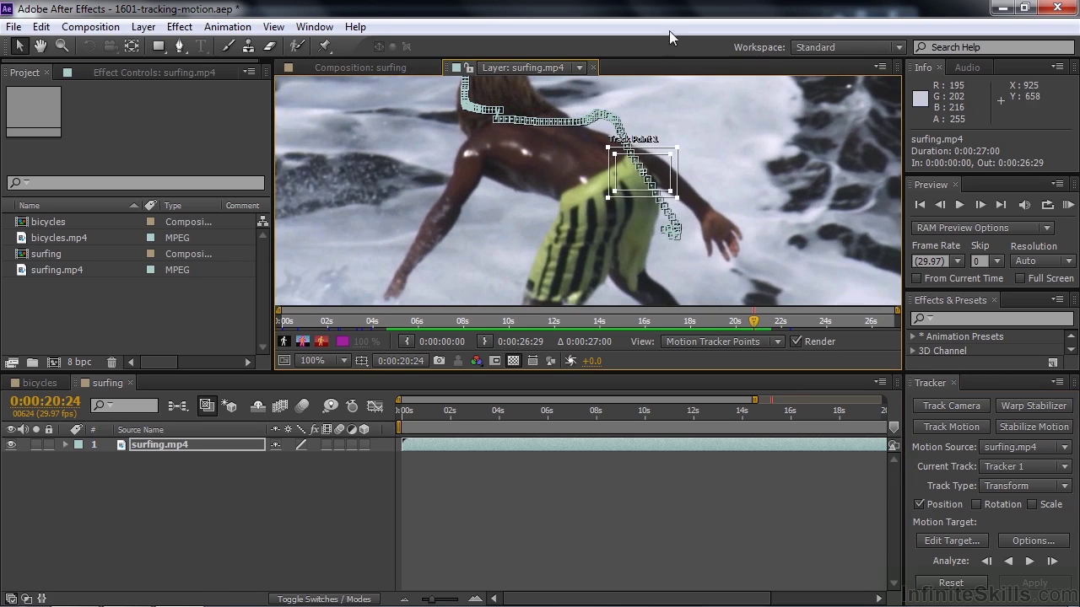
left_click_drag(661, 172, 609, 189)
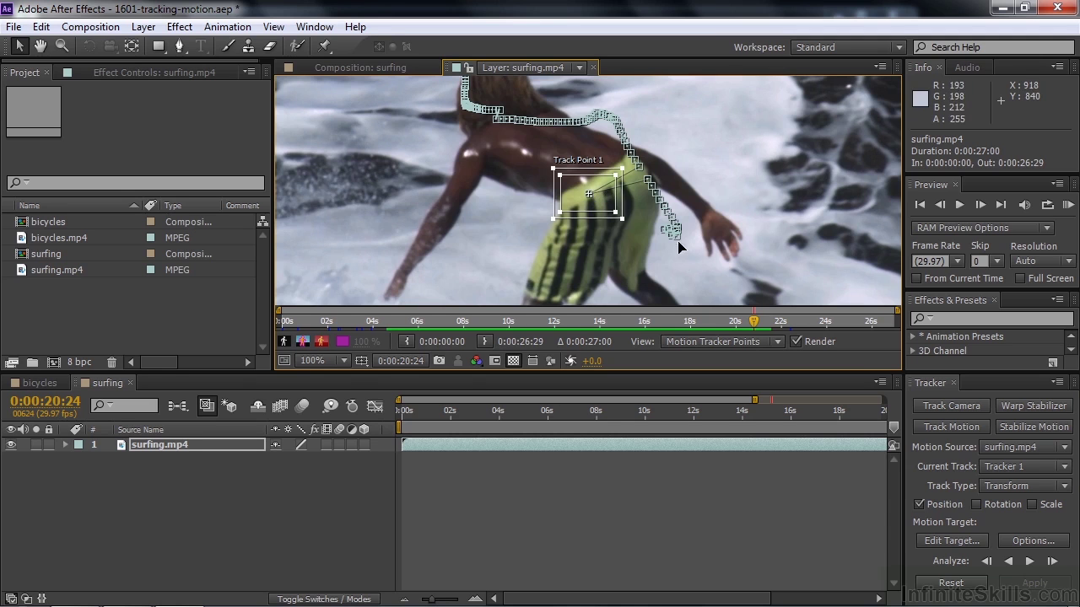
left_click(1029, 560)
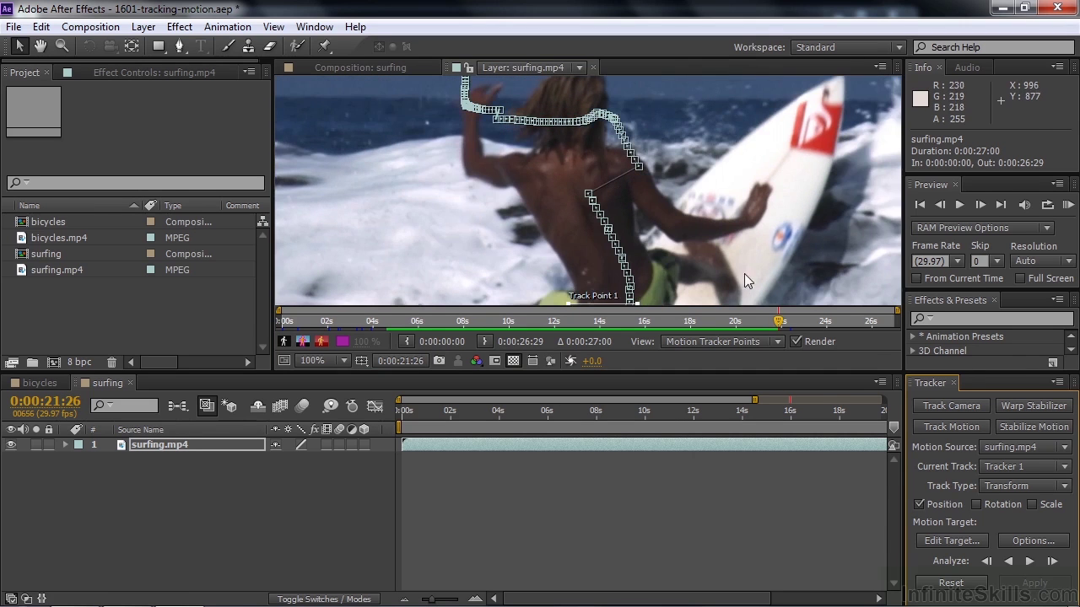
left_click_drag(744, 273, 729, 182)
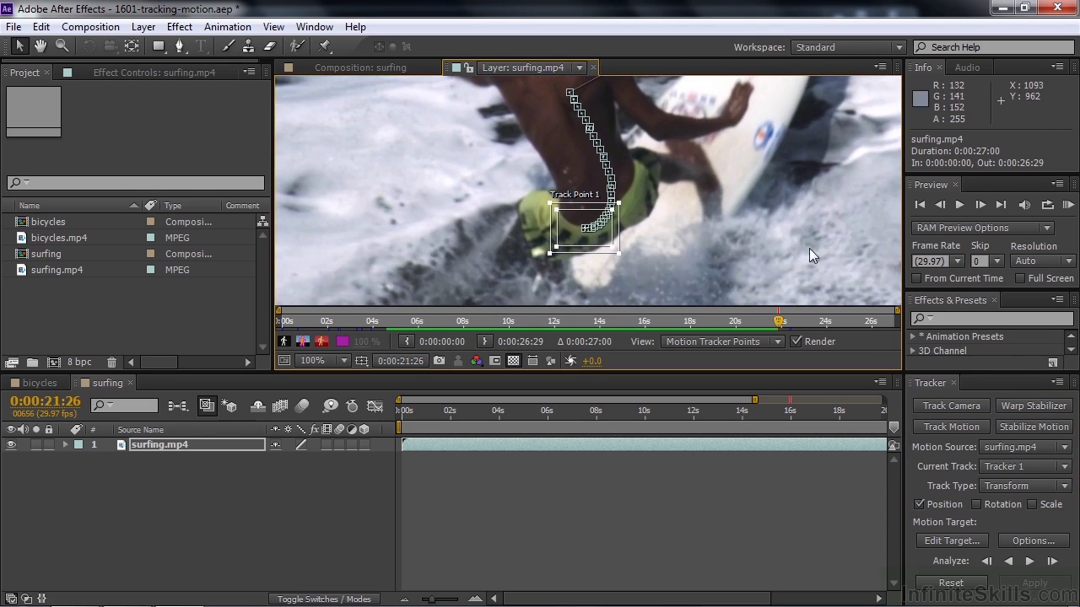
left_click(1029, 563)
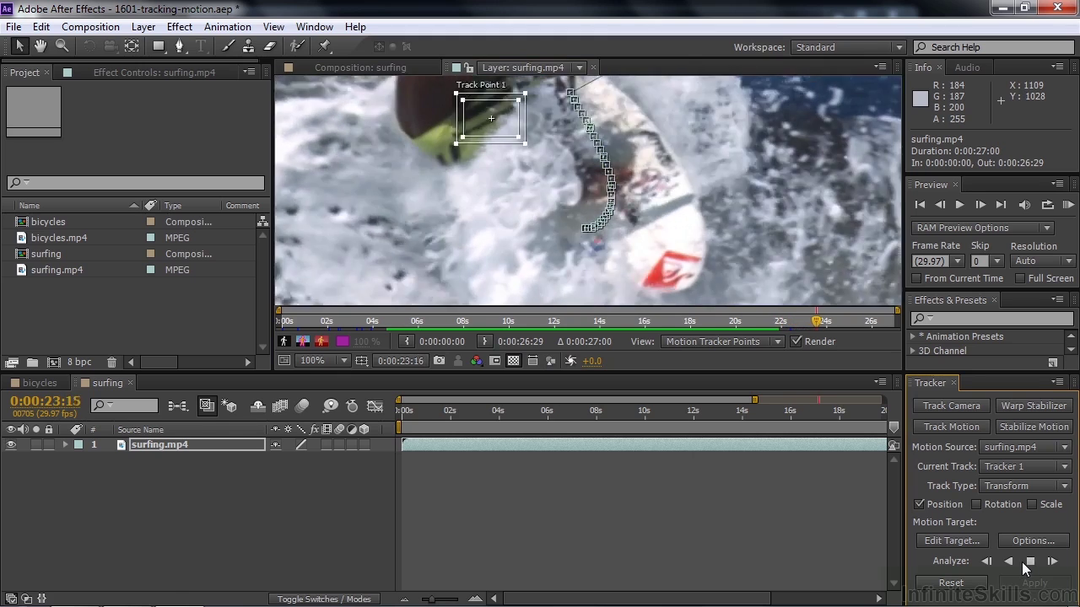
left_click(1028, 563)
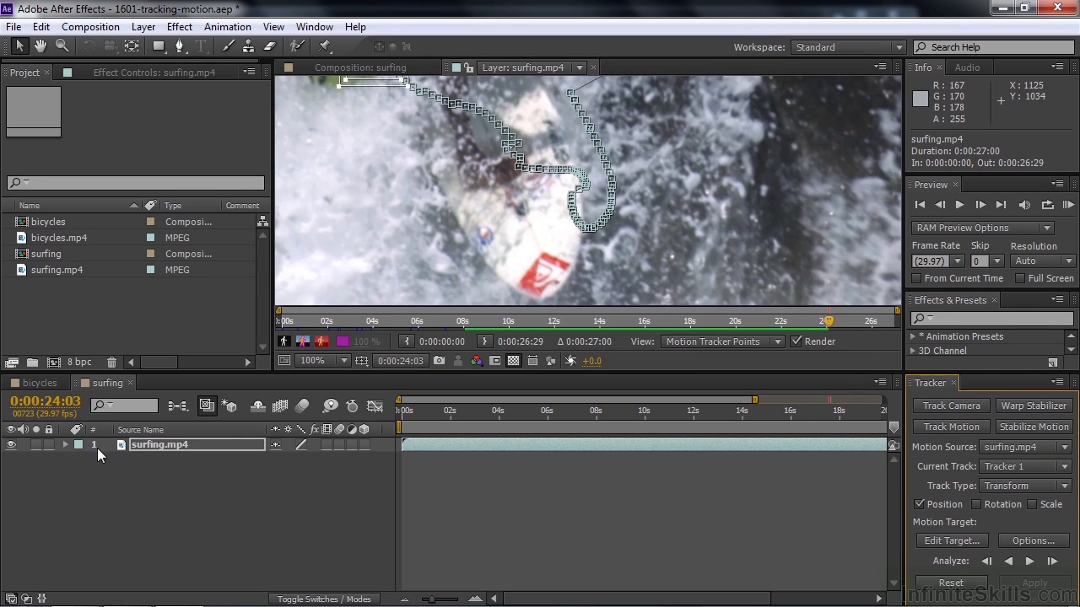
Show Track Point 1's keyframed Feature Center, Confidence and Attach Point properties on surfing.mp4
key("u")
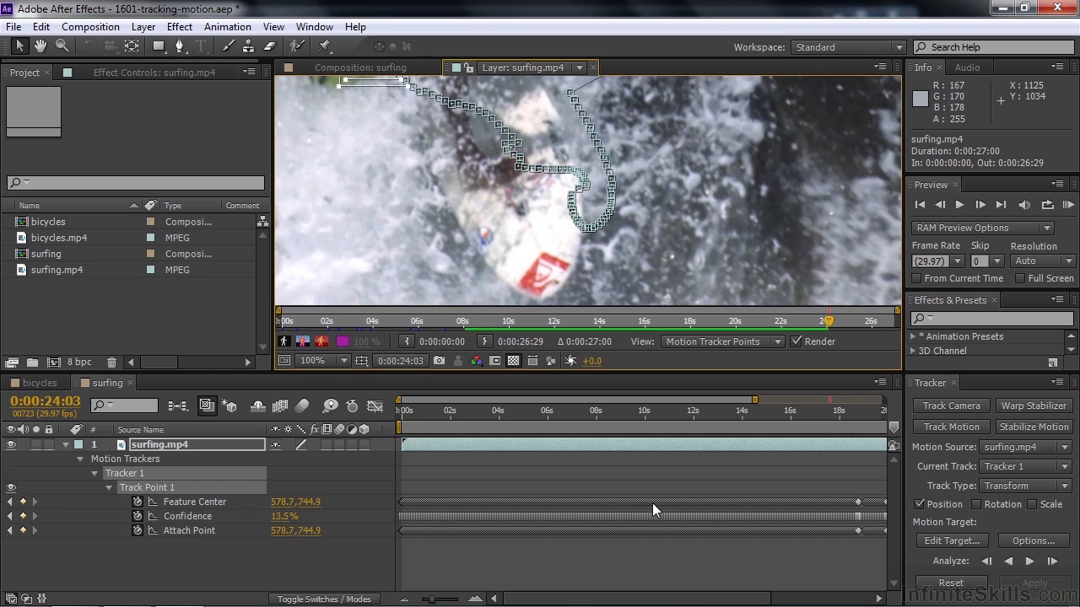